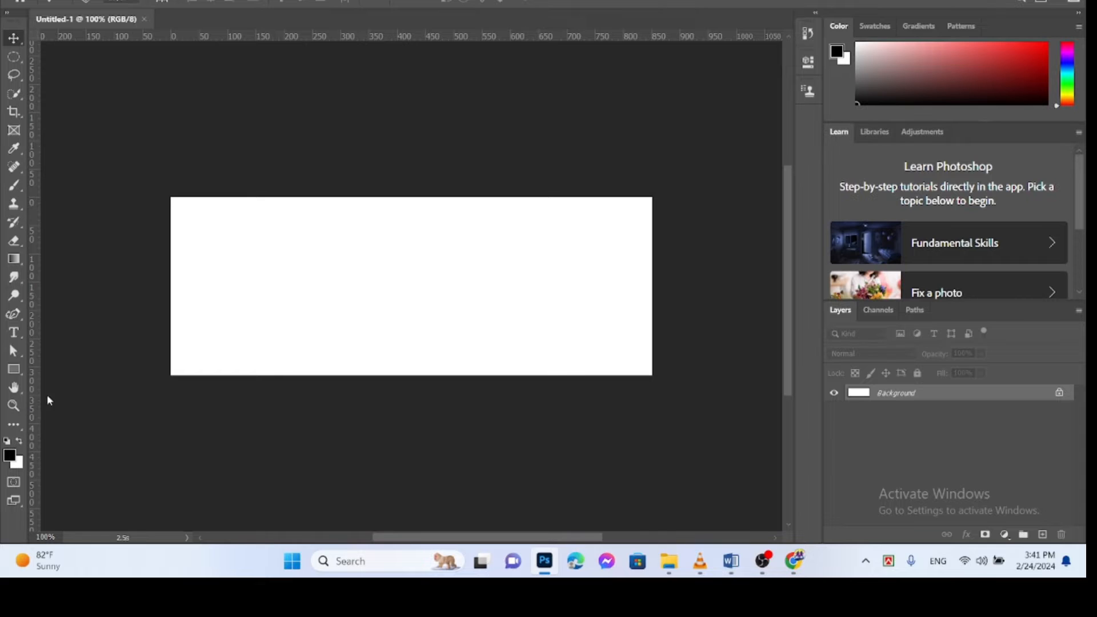
Step: Fill the blank background layer with the black foreground color at 100% opacity
left_click(49, 0)
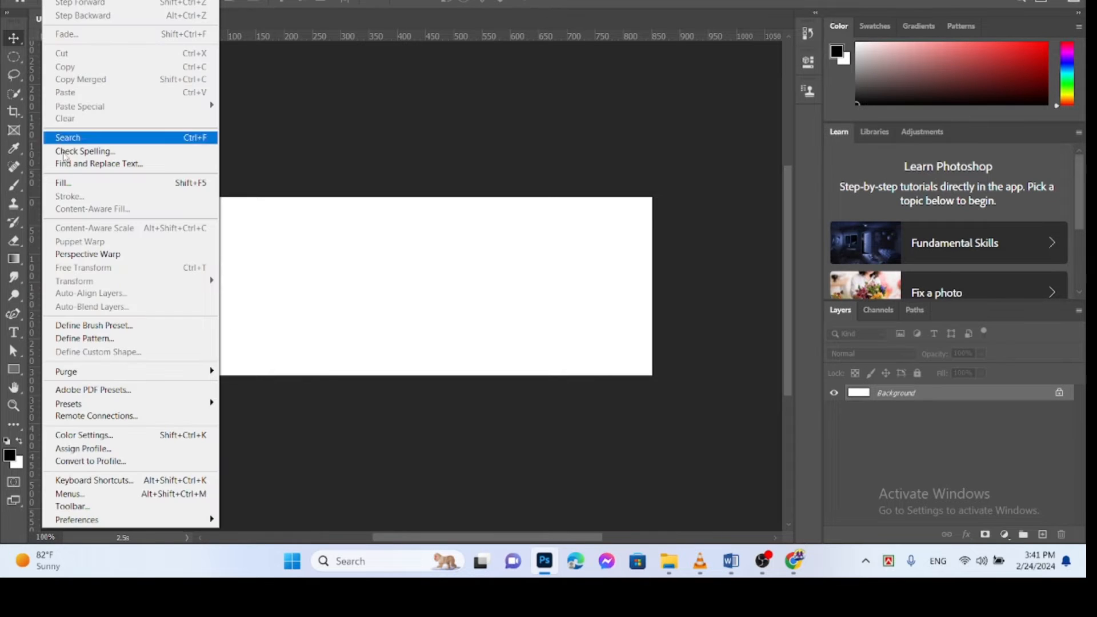
left_click(72, 187)
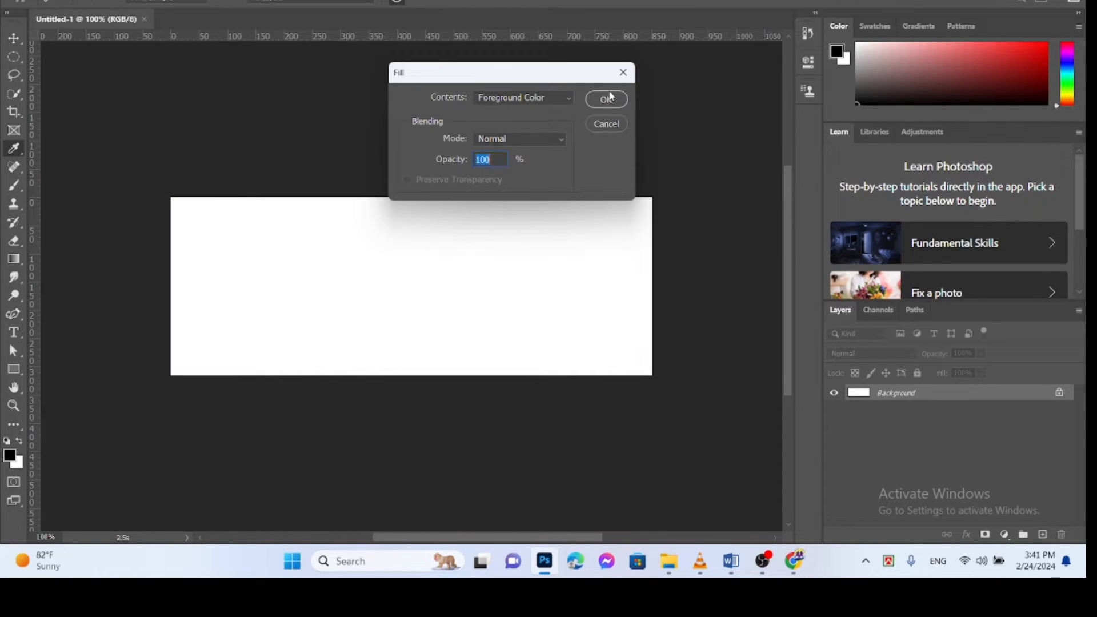
left_click(607, 99)
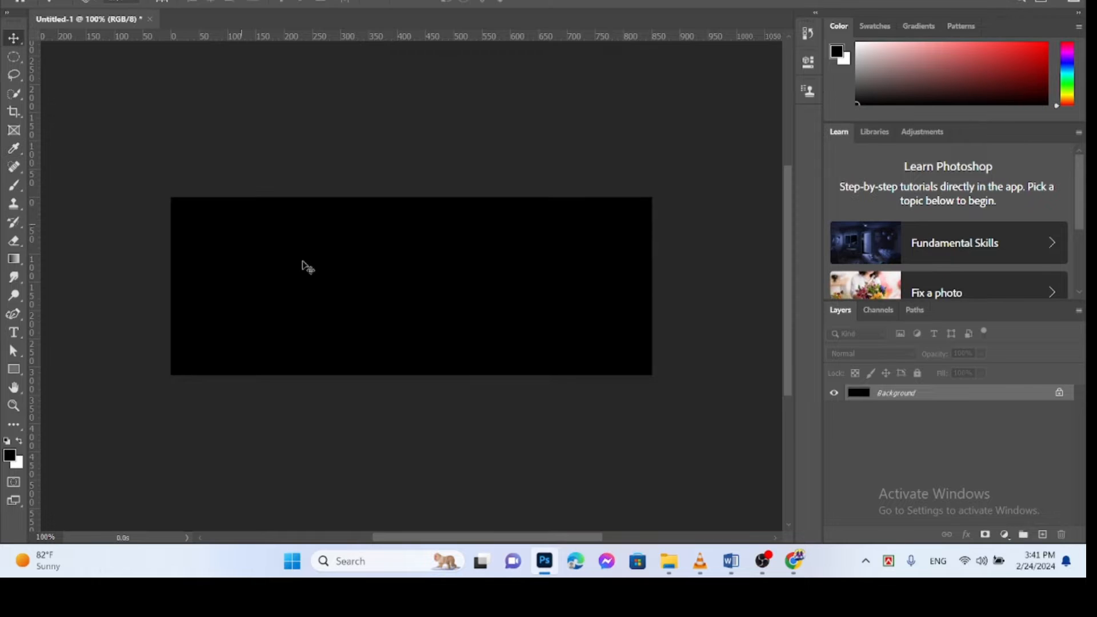
Step: Set the foreground color to dark purple 280072 for drawing shapes
key("u")
left_click(11, 457)
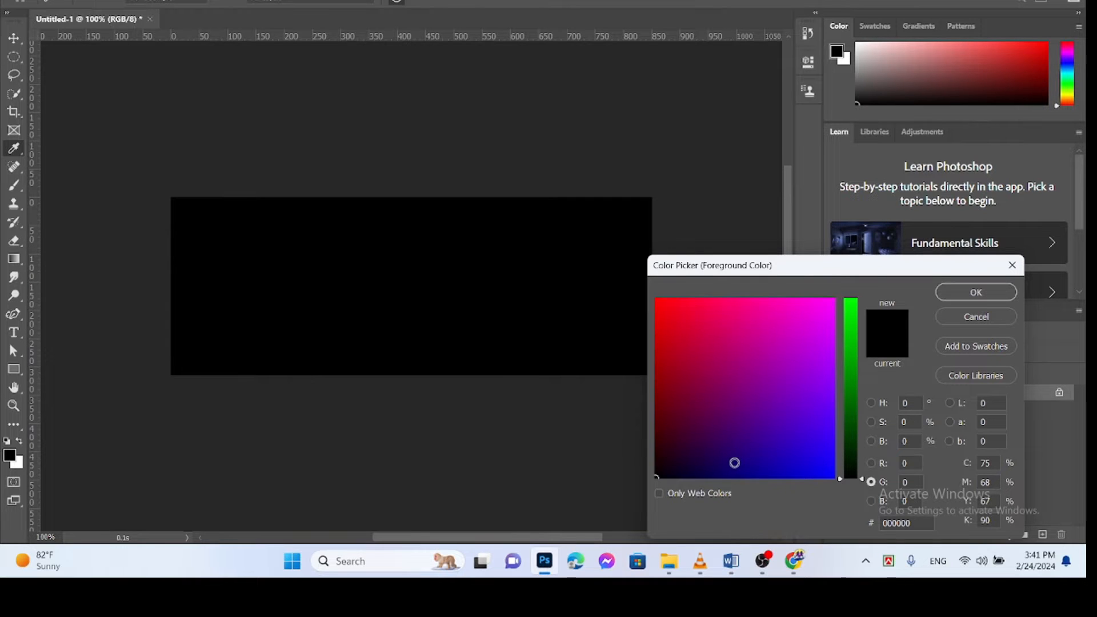
left_click(734, 462)
left_click_drag(737, 458, 736, 451)
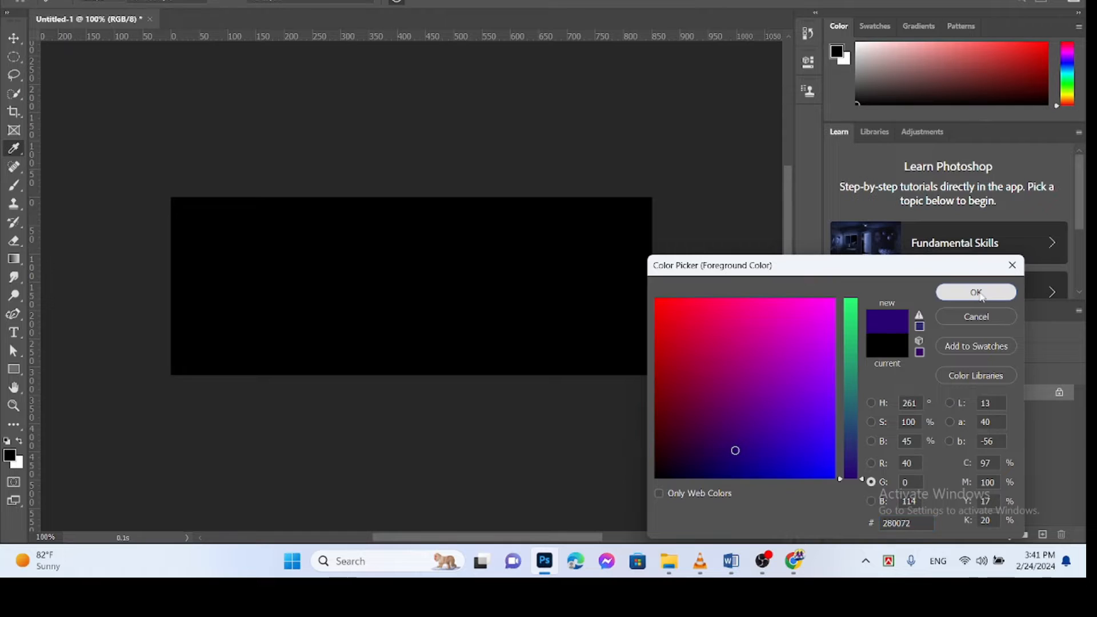
left_click(978, 293)
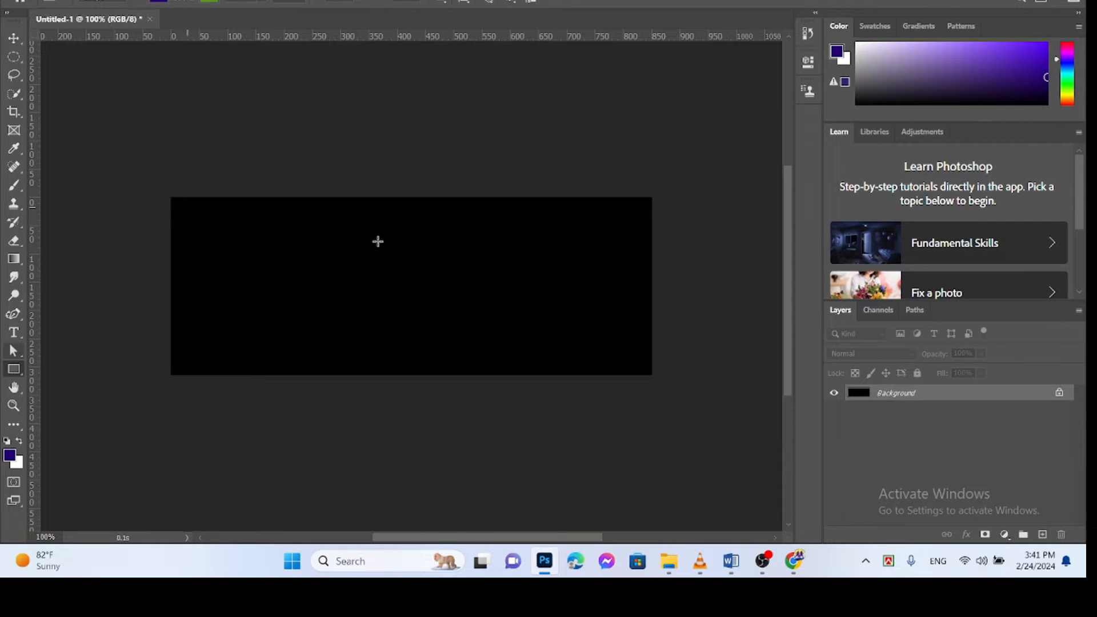
Step: Create a 640 × 360 px purple rectangle and center it horizontally on the canvas, covering its full height
left_click(392, 262)
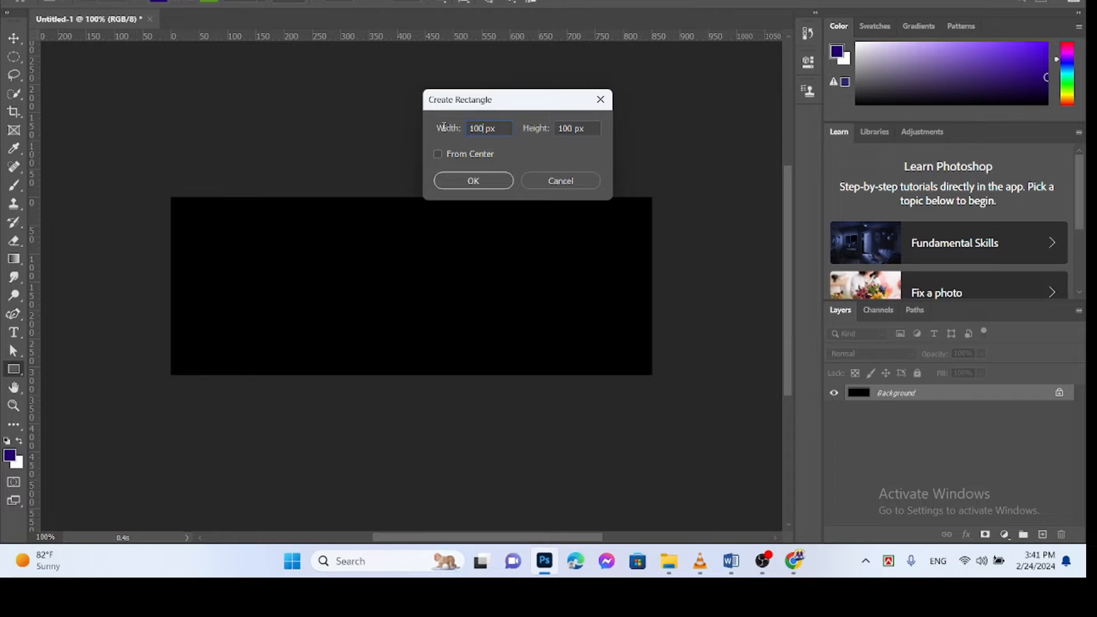
double_click(483, 128)
key("BackSpace")
double_click(575, 128)
key("BackSpace")
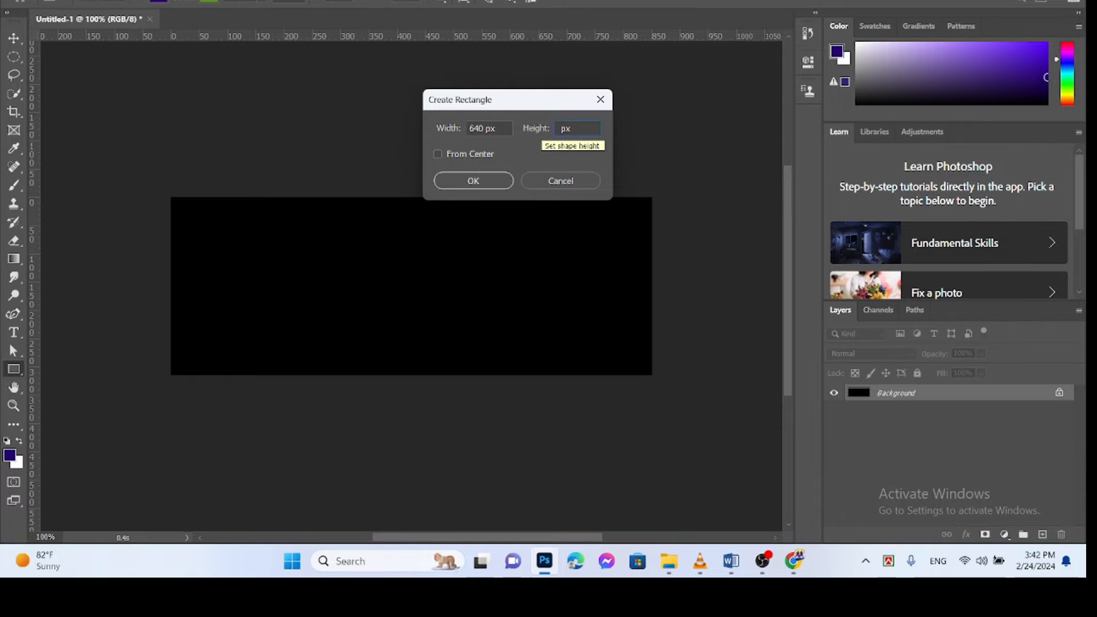
type("360")
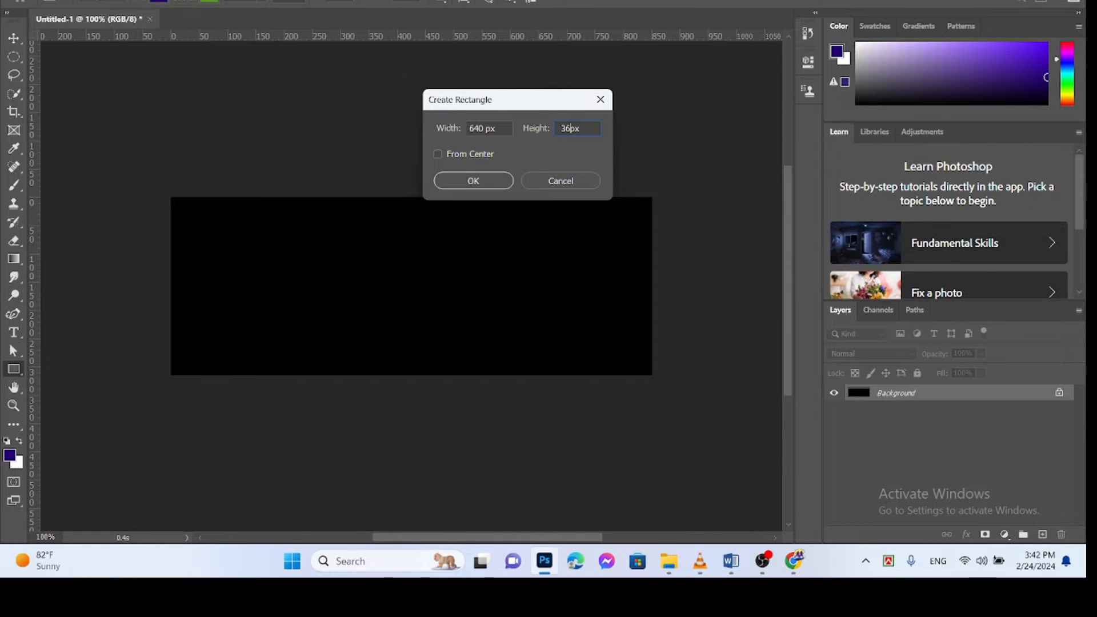
left_click(488, 180)
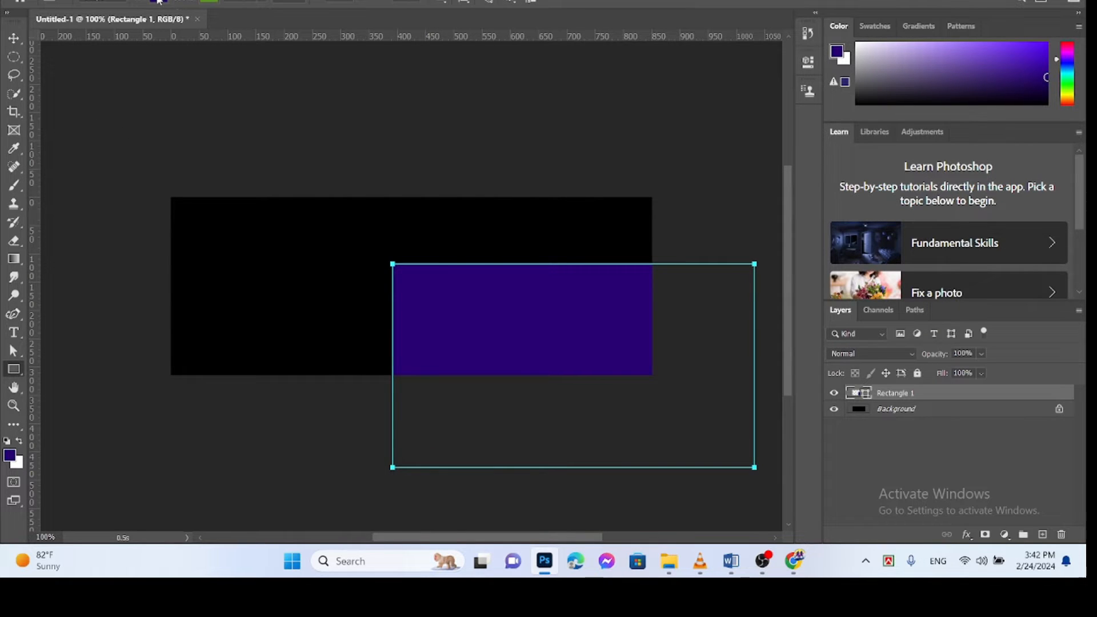
left_click(17, 40)
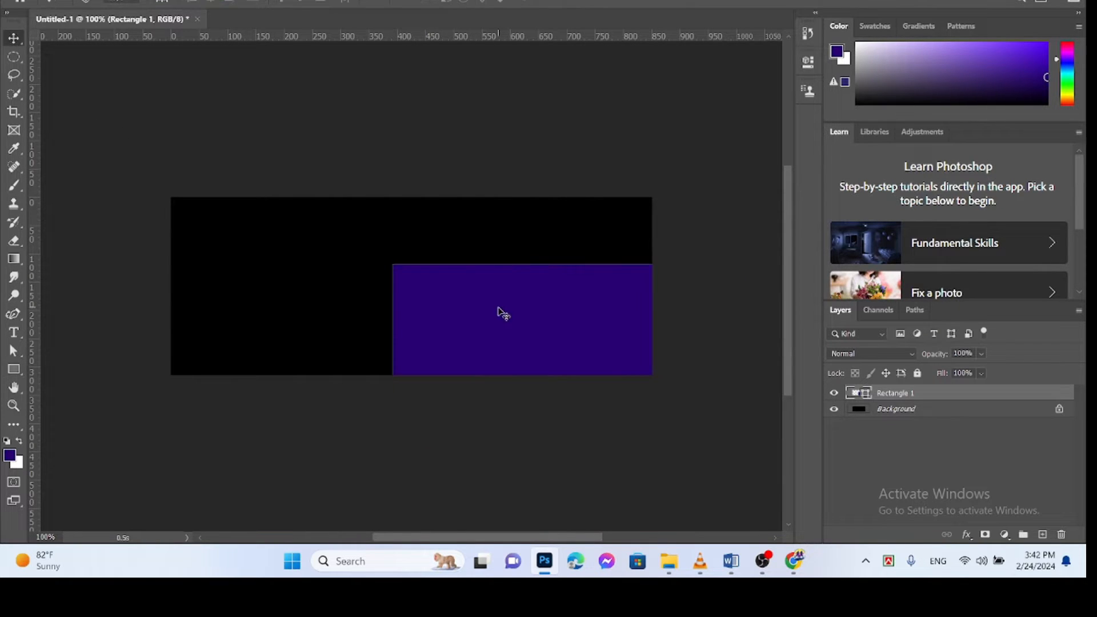
left_click_drag(571, 335, 408, 264)
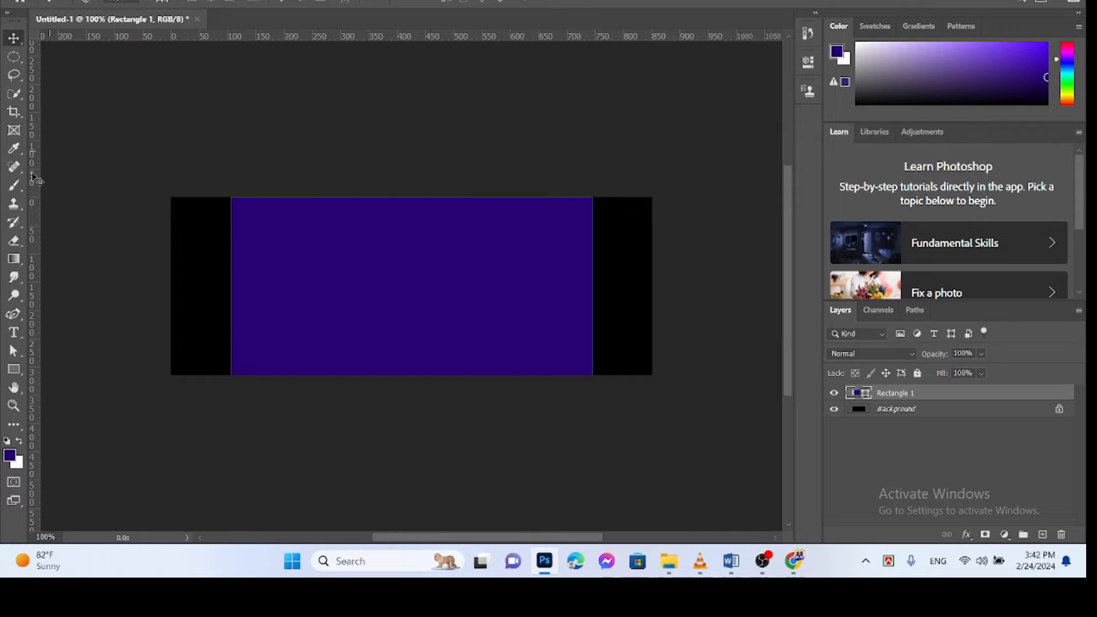
Step: Place vertical guides along the left and right edges of the purple rectangle and lock the guides
left_click_drag(35, 174, 231, 204)
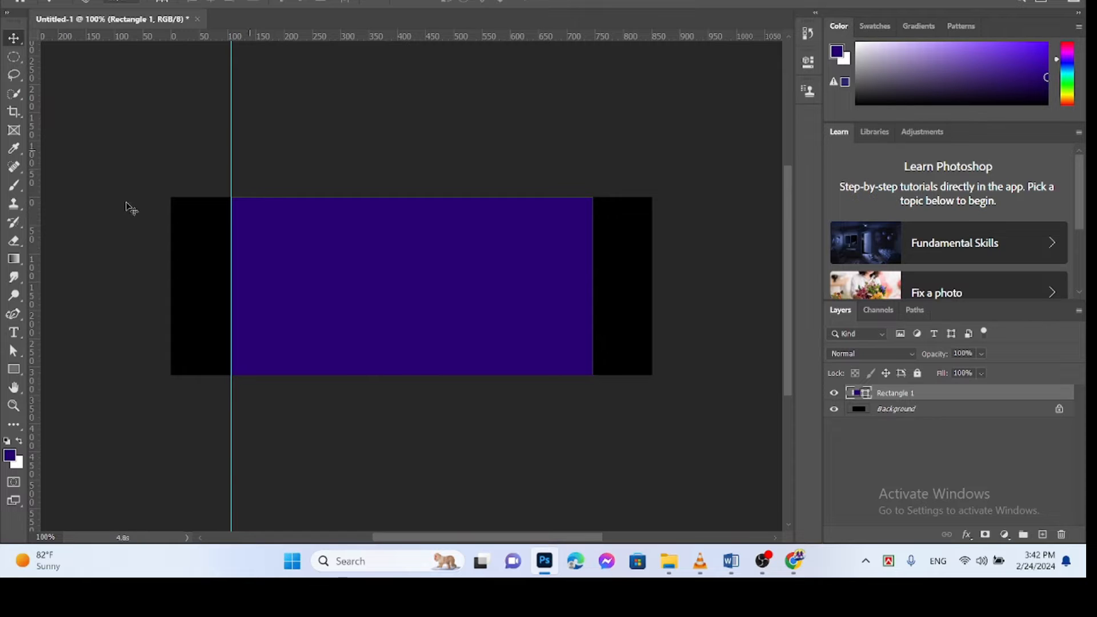
left_click_drag(36, 282, 594, 240)
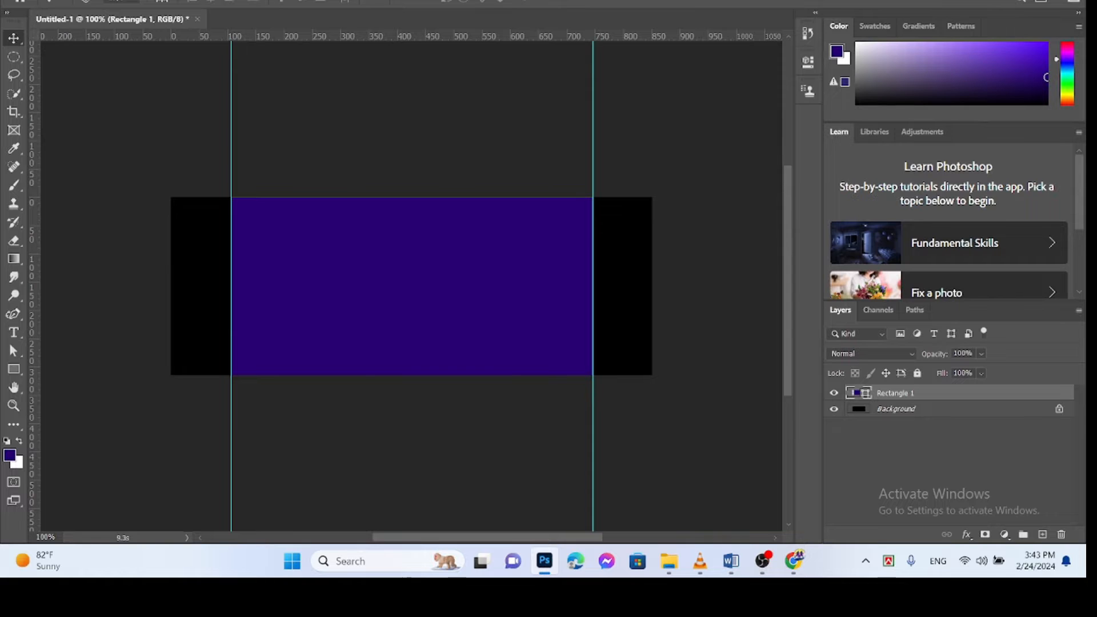
key("alt+v")
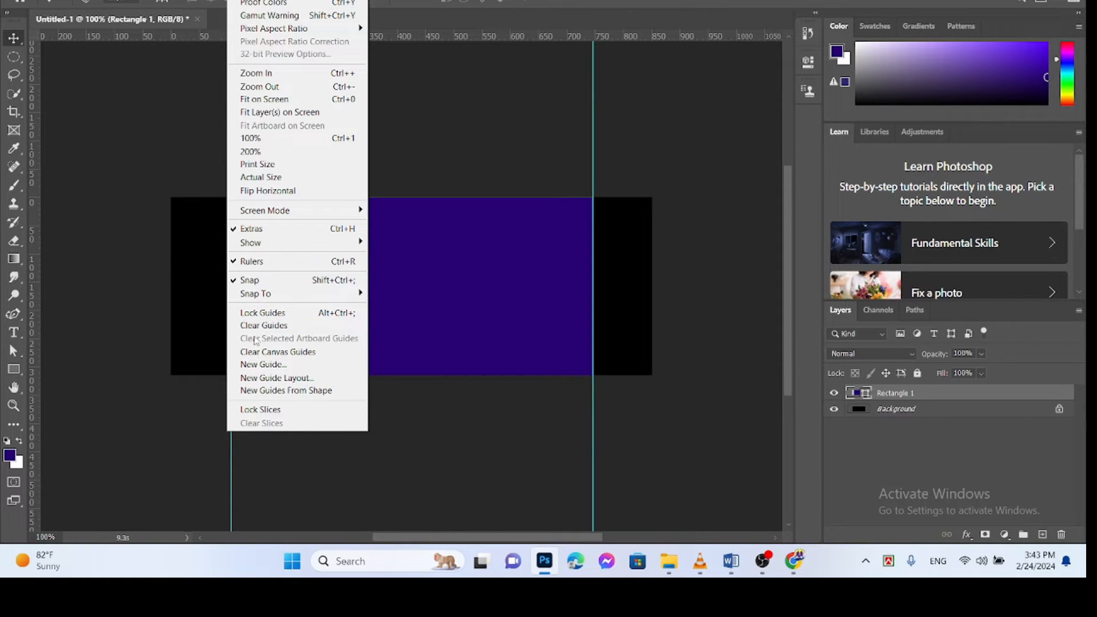
left_click(250, 313)
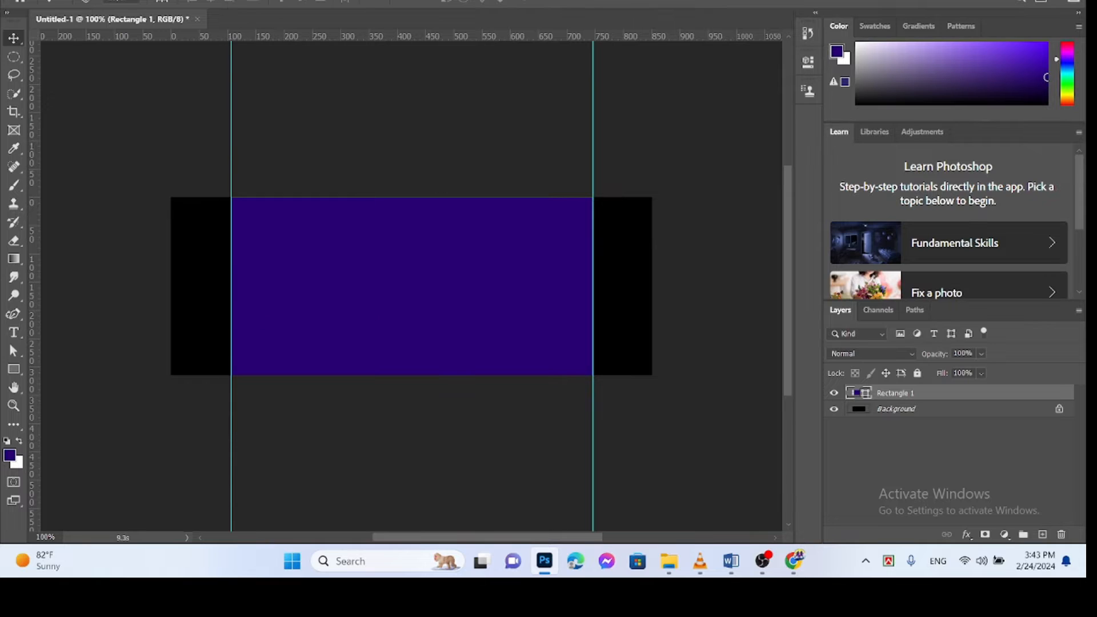
Step: Draw a long horizontal bar about 866 × 56 px across the middle of the canvas and fill it with white
left_click(15, 370)
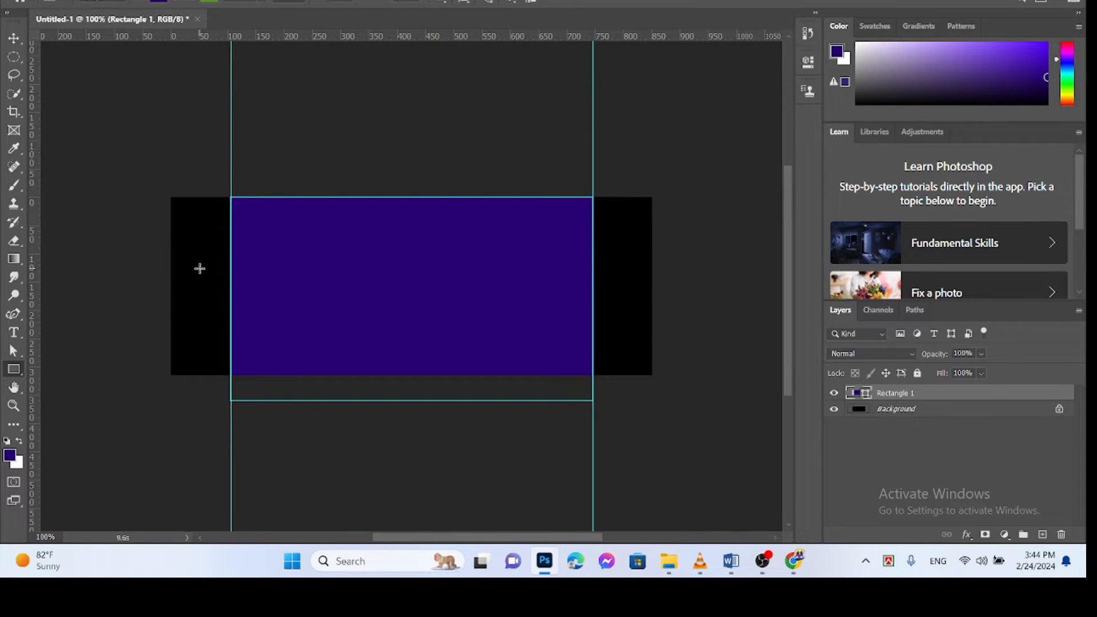
left_click_drag(200, 268, 690, 299)
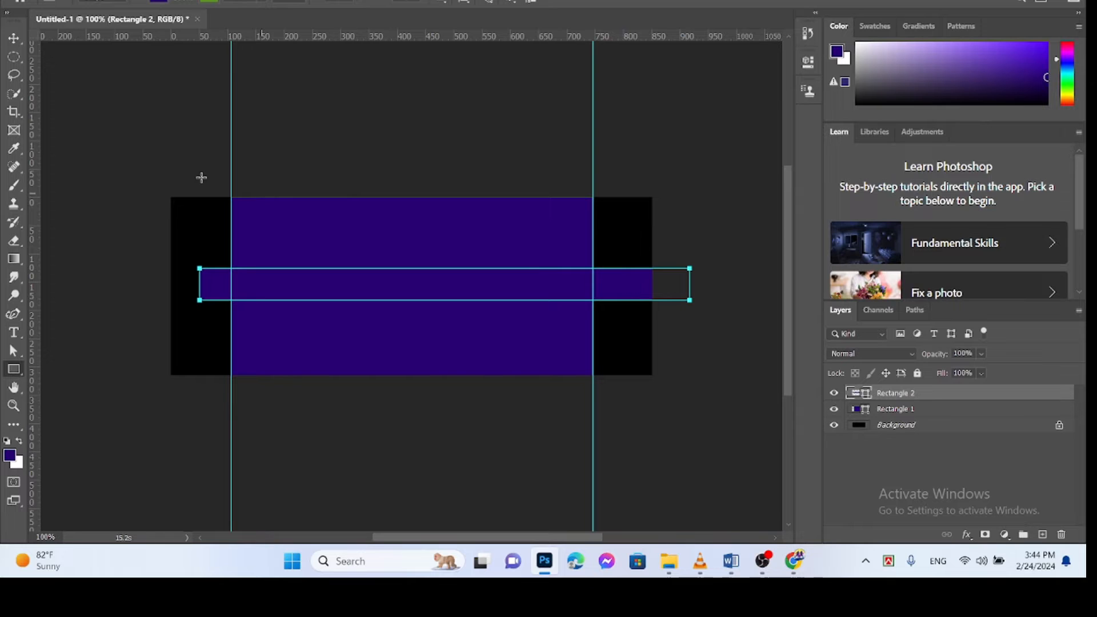
left_click(159, 2)
left_click(116, 70)
left_click(159, 2)
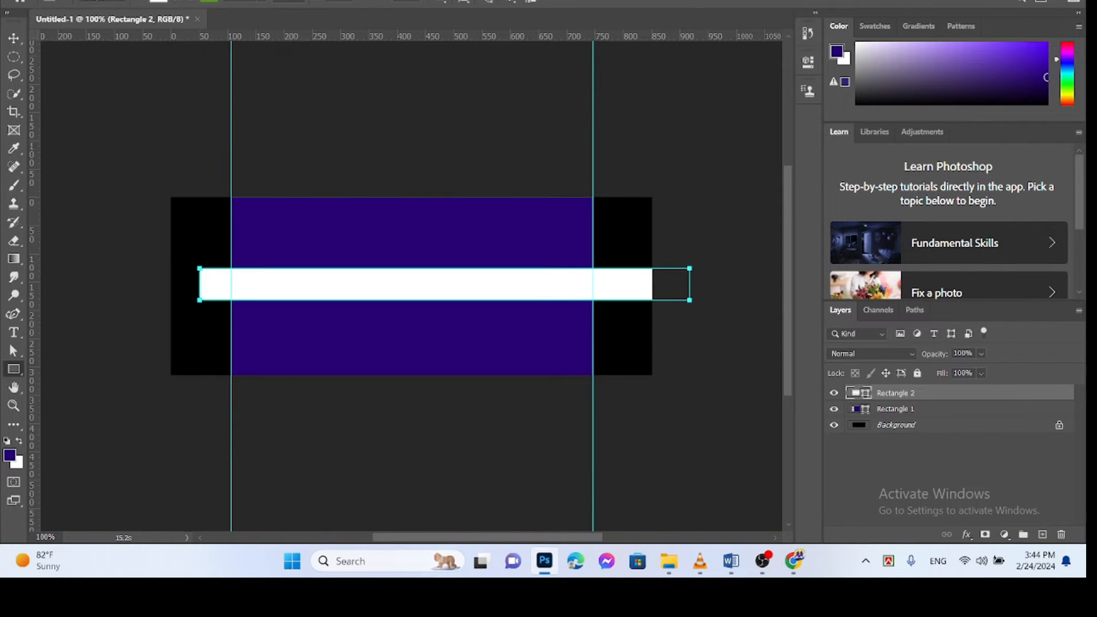
Step: Shift the white bar slightly down and to the right, and round all four of its corners to 28 px
left_click(14, 40)
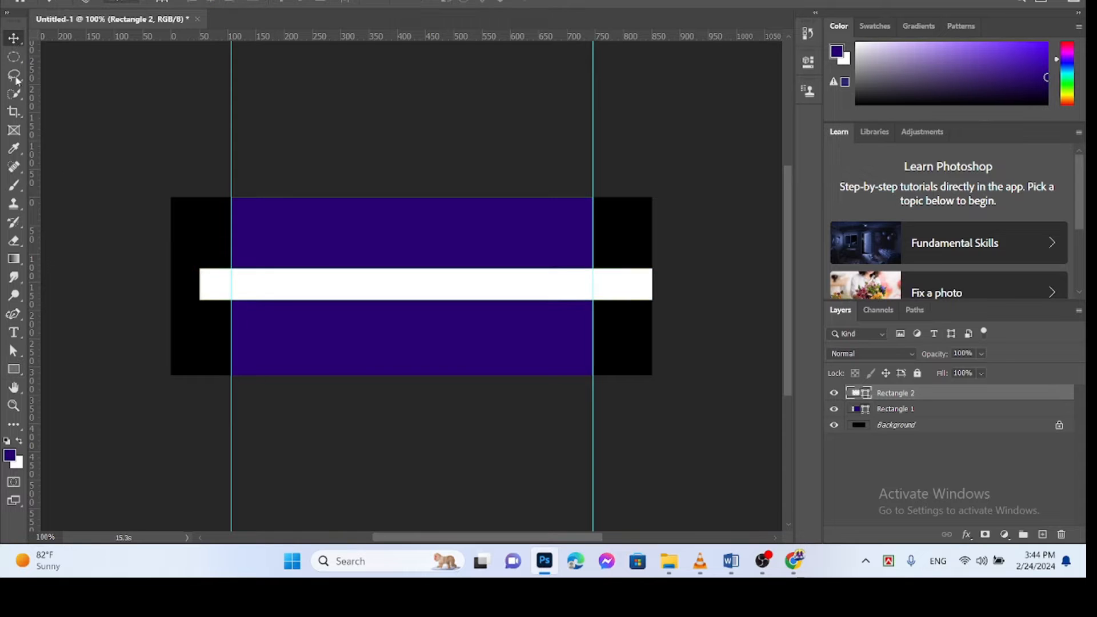
mouse_move(277, 293)
left_mouse_down()
mouse_move(303, 296)
mouse_move(291, 301)
left_mouse_up()
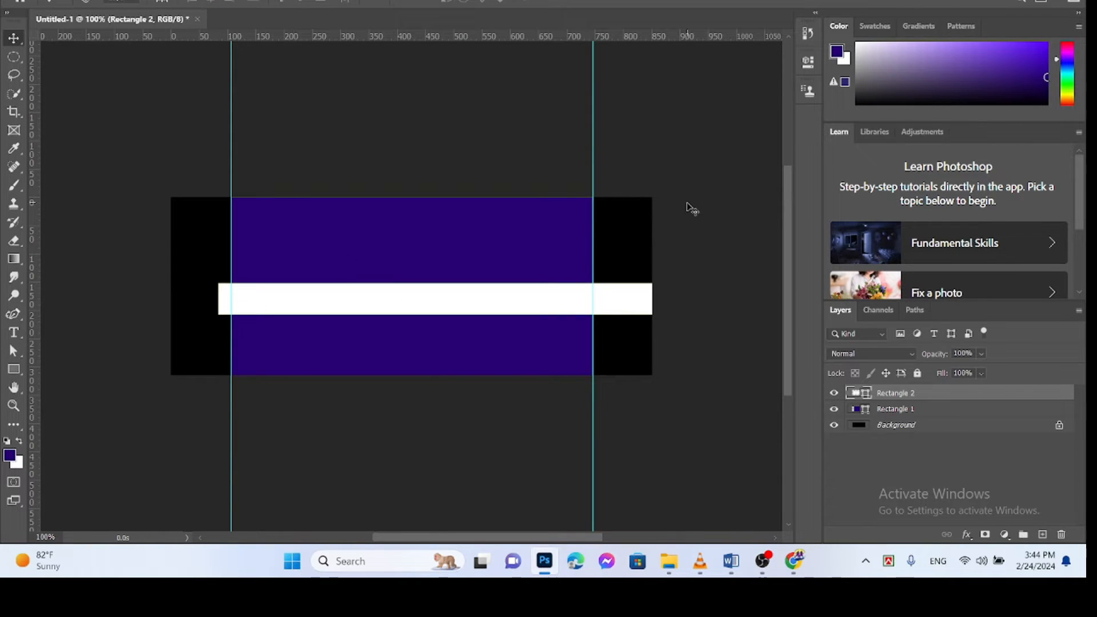
left_click(806, 64)
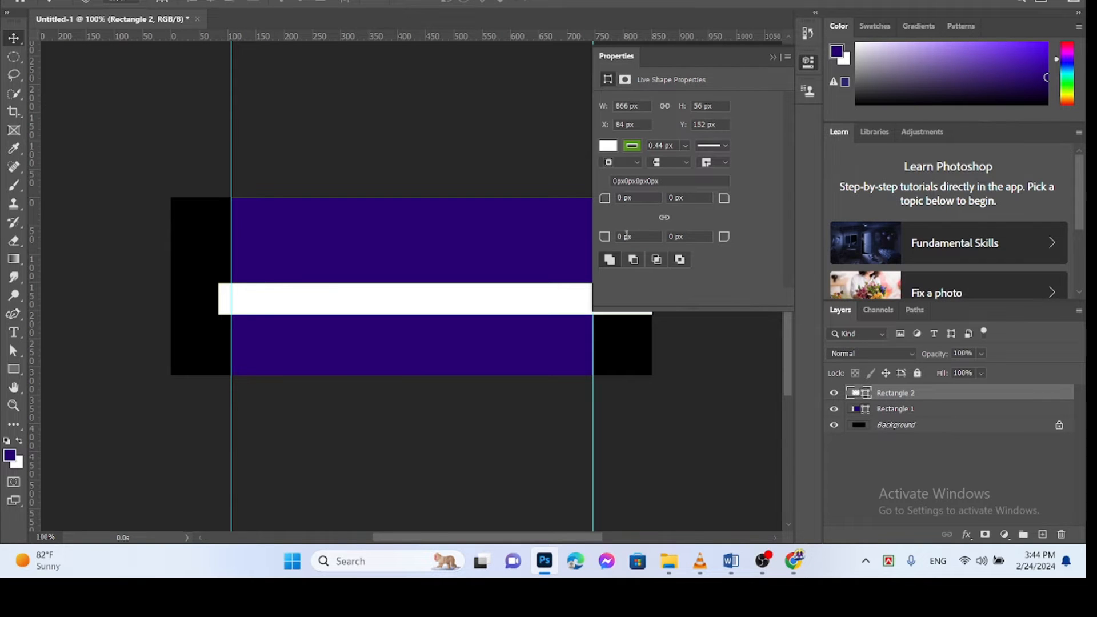
left_click(664, 216)
left_click_drag(602, 203, 641, 203)
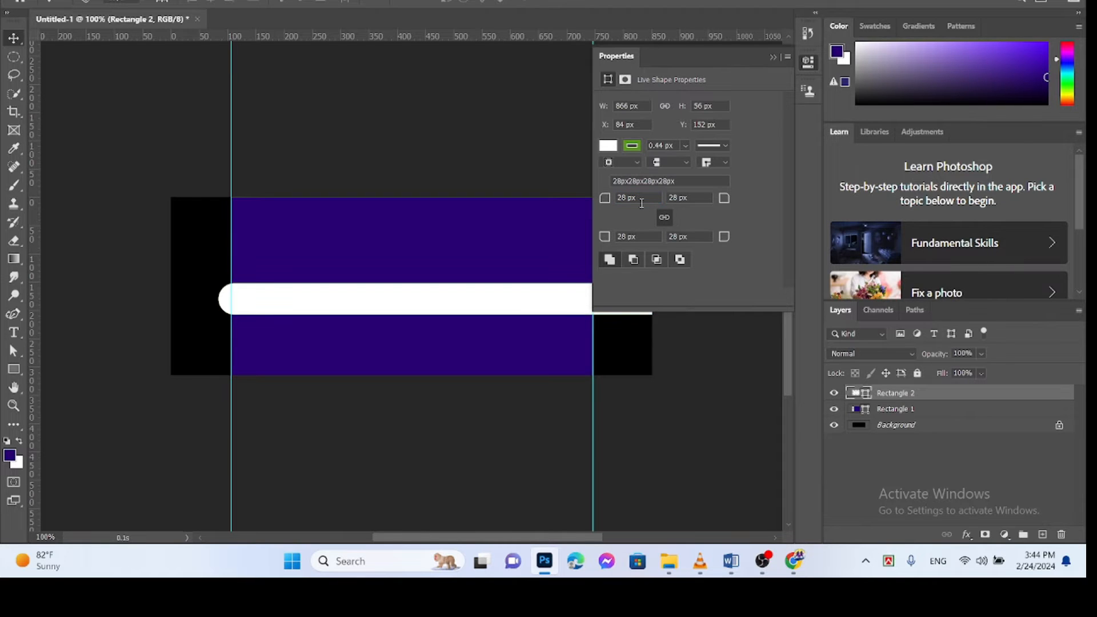
left_click(772, 57)
Step: Duplicate the rounded white bar six times and stack the bars over the canvas height with staggered left ends
left_click_drag(324, 304, 355, 277)
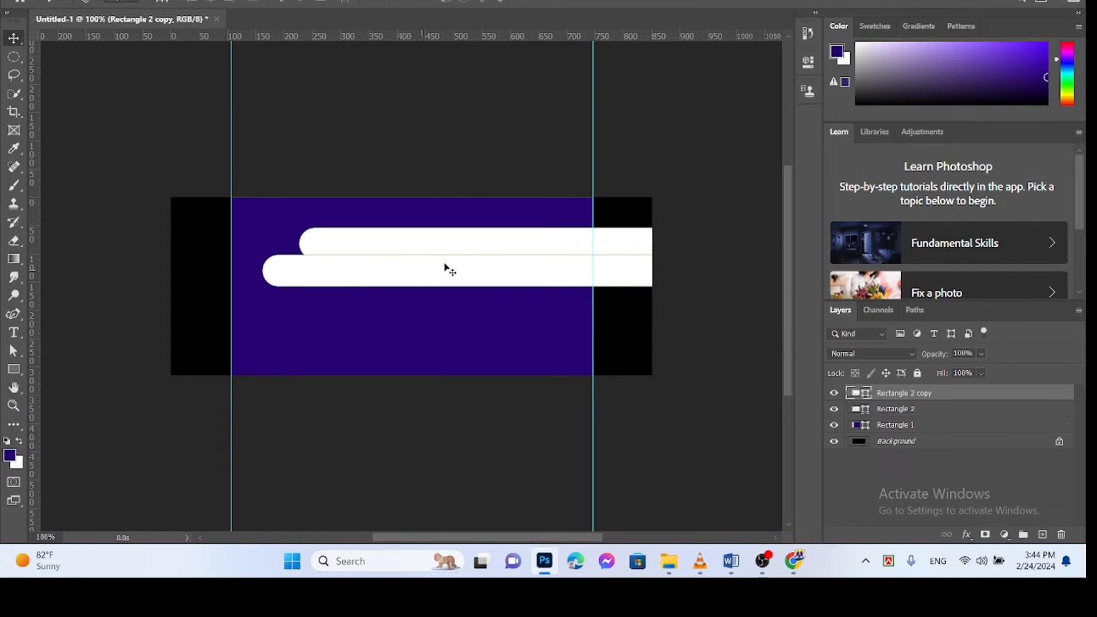
left_click_drag(452, 246, 371, 362)
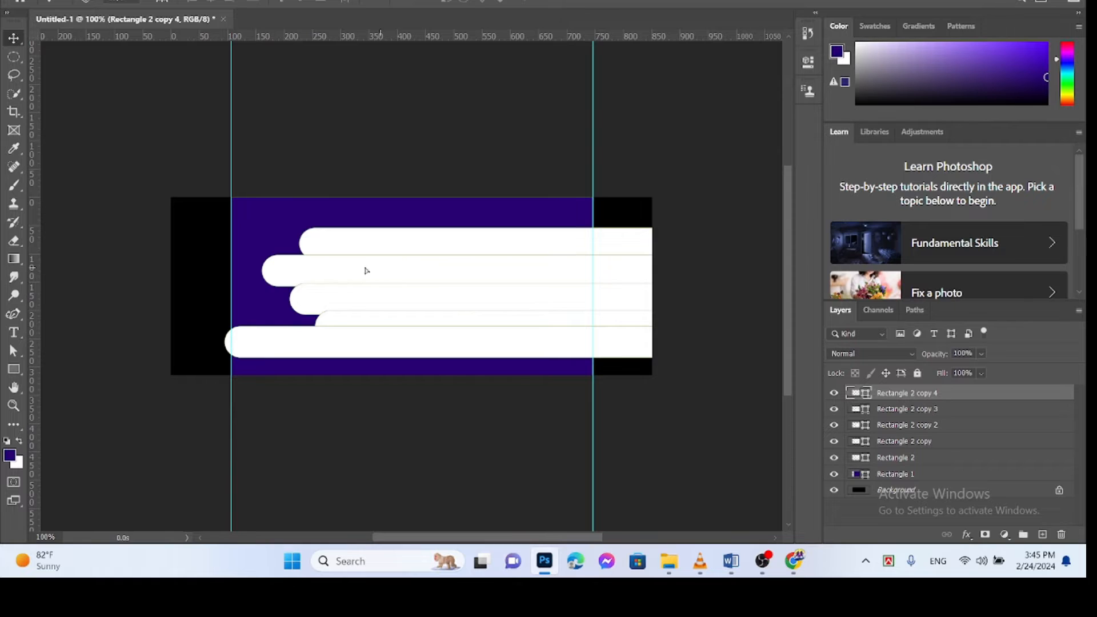
left_click_drag(380, 268, 365, 269)
left_click_drag(341, 346, 421, 372)
left_click_drag(438, 322, 414, 304)
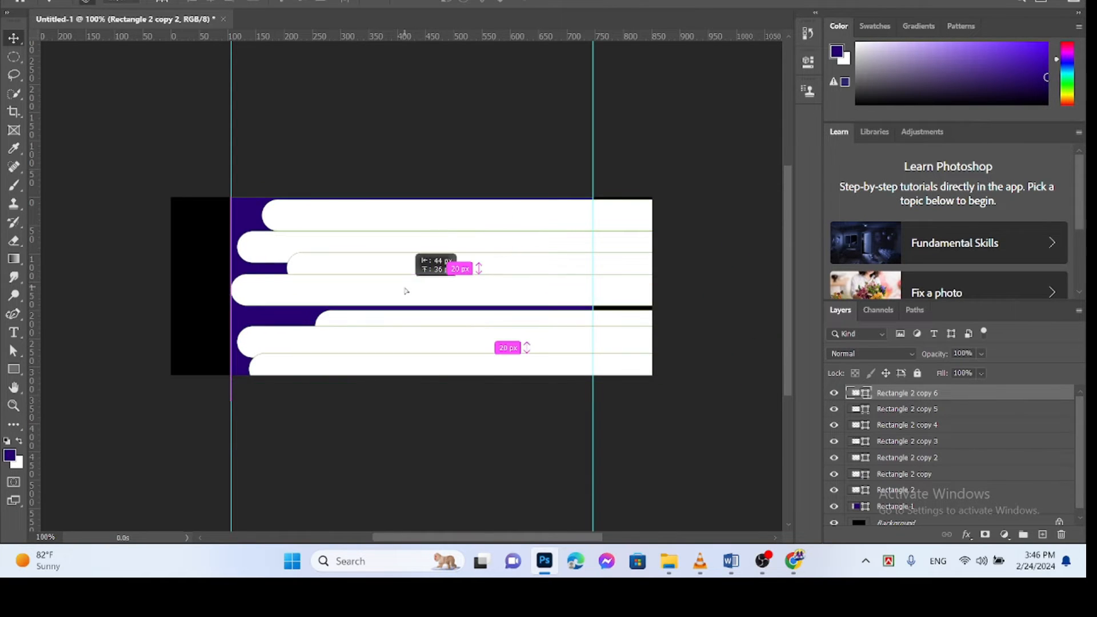
left_click_drag(416, 341, 411, 336)
left_click_drag(450, 375, 467, 367)
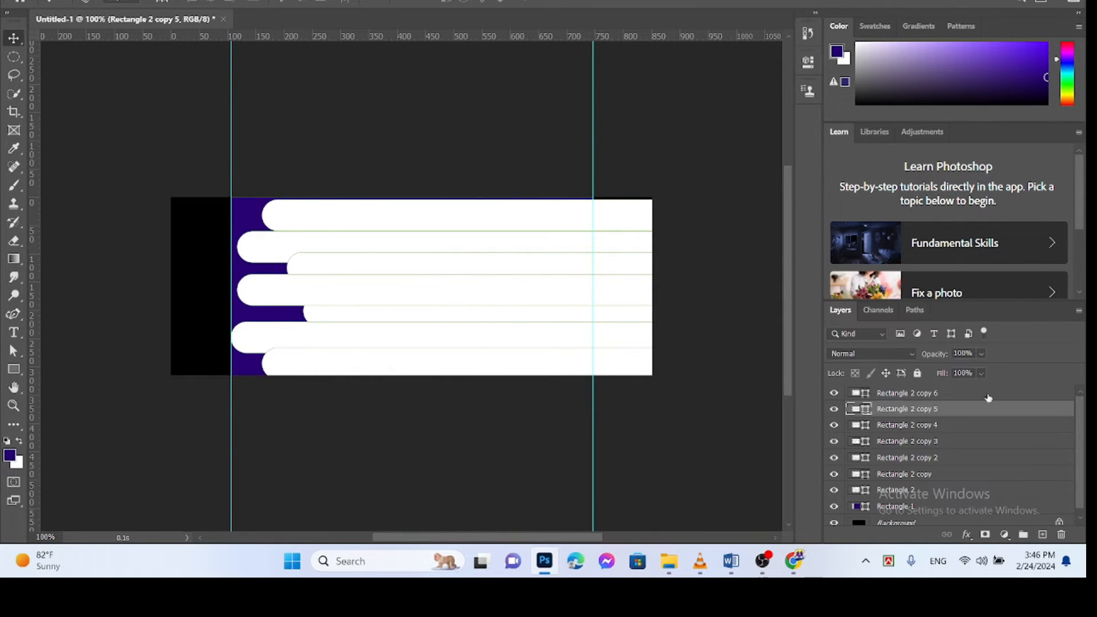
Step: Group Rectangle 2 and its six copies, and rename the group Ractangle
left_click(914, 396)
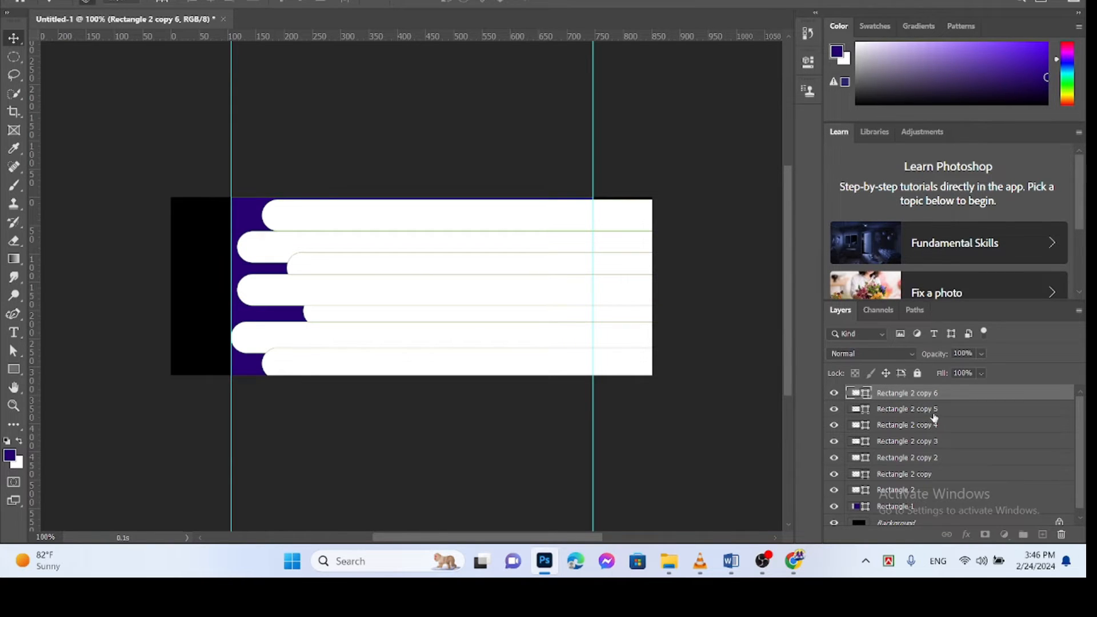
left_click(933, 412, "shift")
left_click(932, 430, "shift")
left_click(937, 446, "shift")
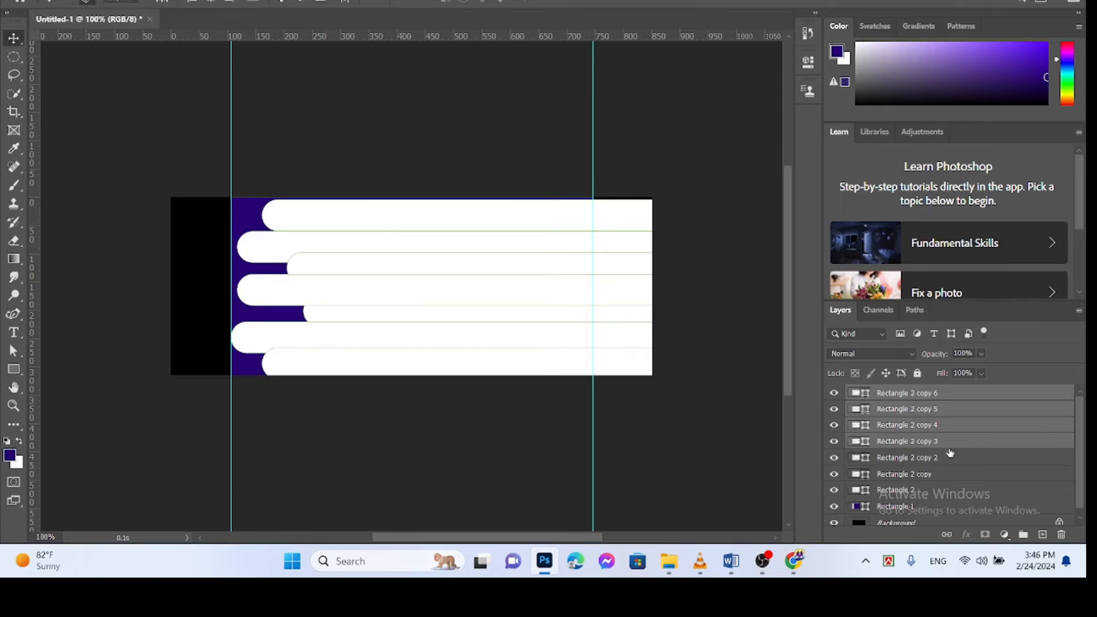
left_click(940, 460, "shift")
left_click(933, 476, "shift")
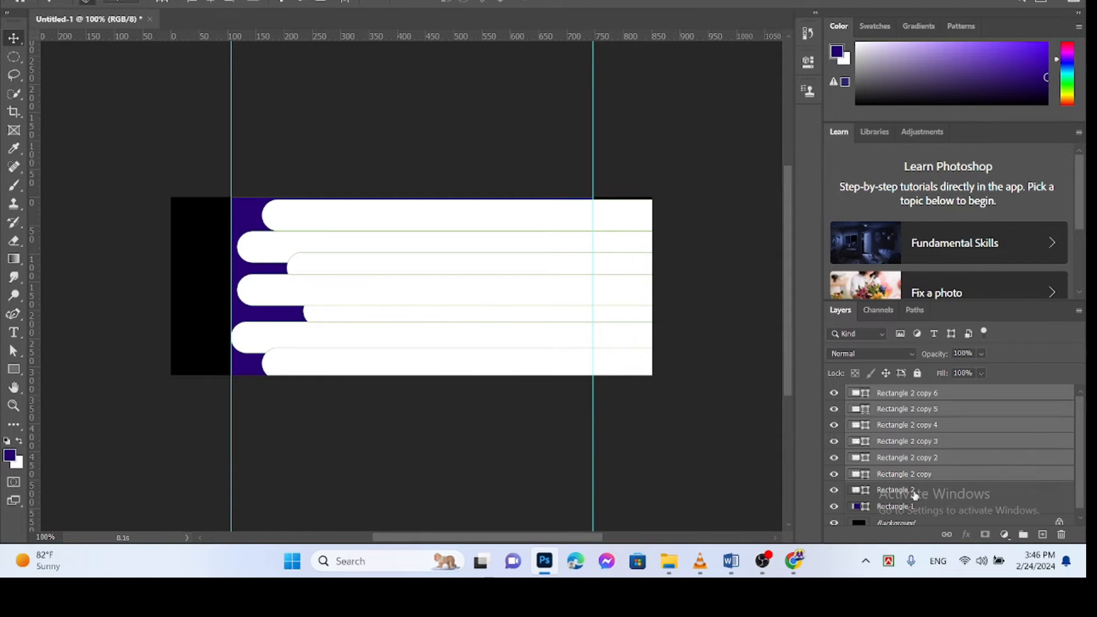
left_click(926, 495, "shift")
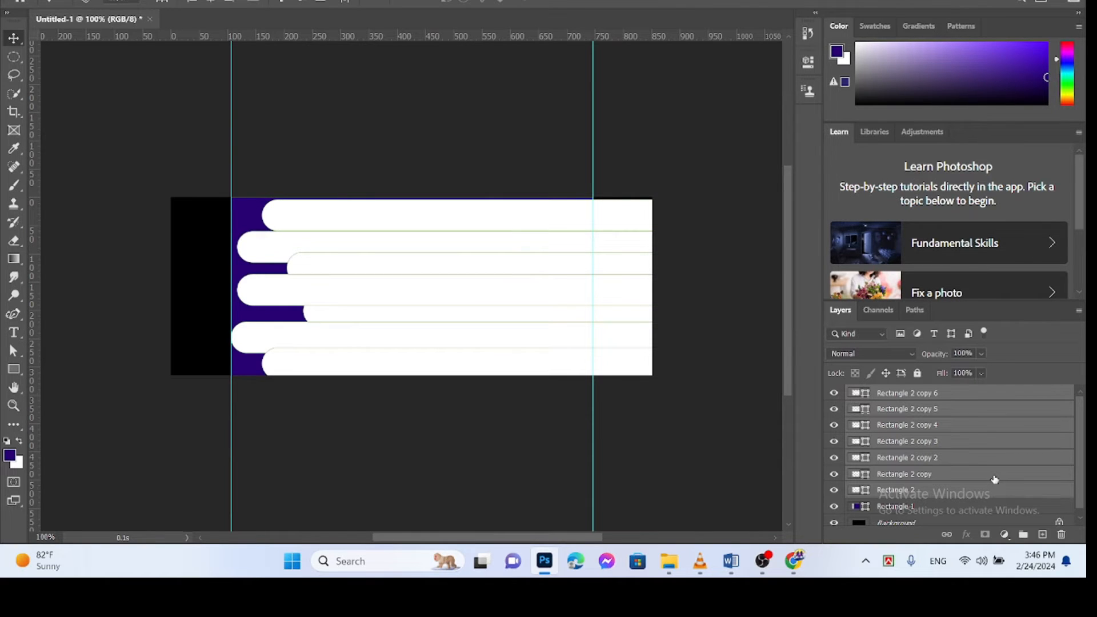
key("ctrl+g")
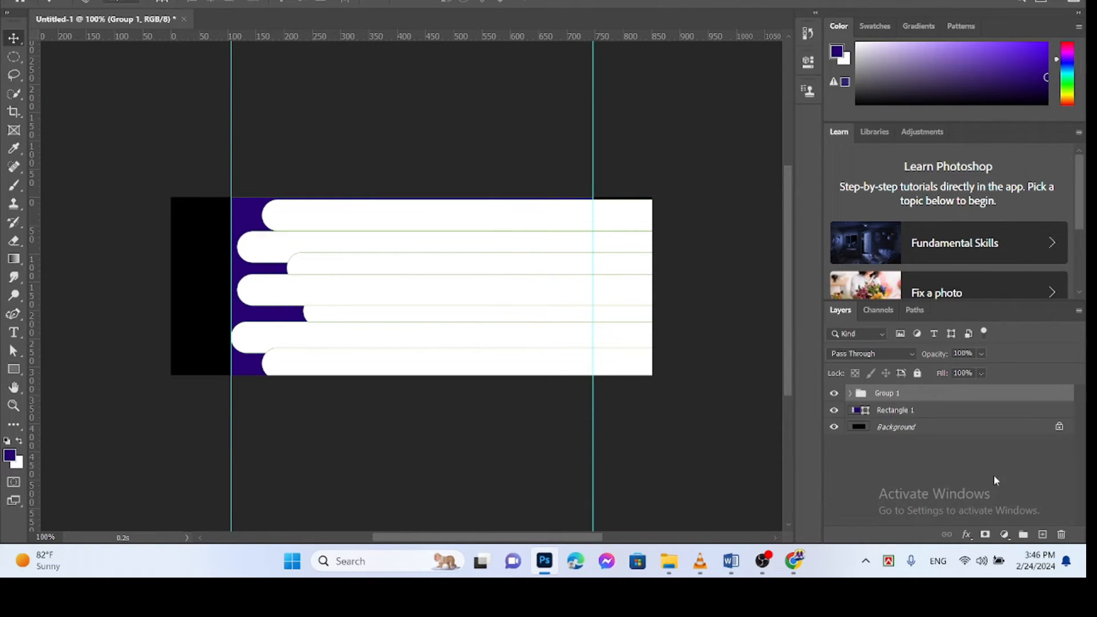
double_click(889, 394)
type("Ractangle")
key("Return")
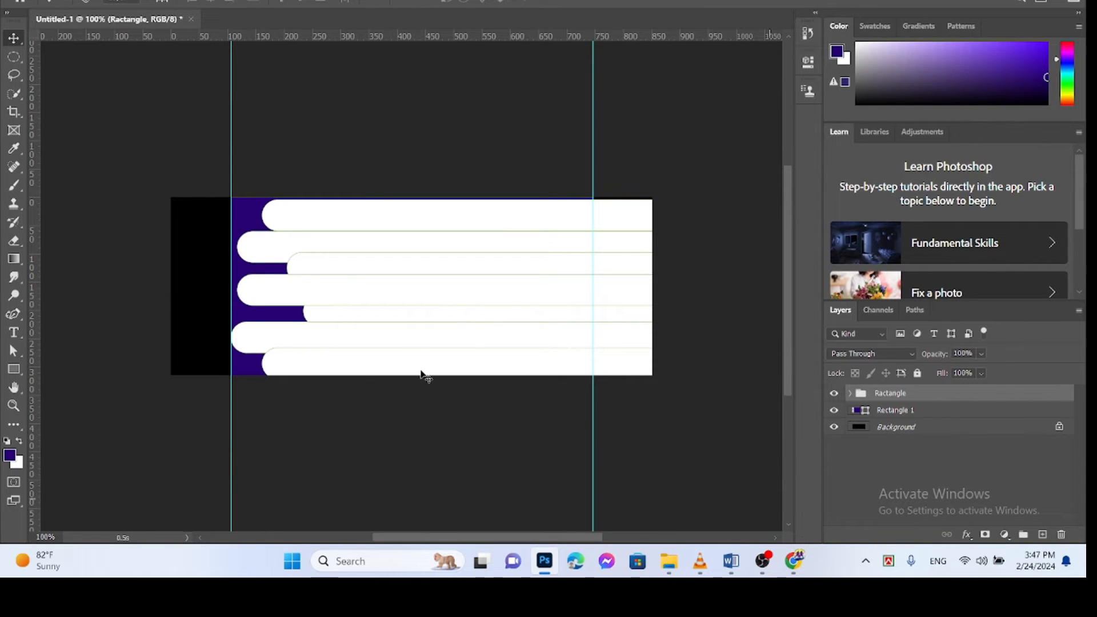
Step: Move the group of white bars toward the banner's right half and rotate it slightly counterclockwise so the bars slope upward to the right
left_click_drag(407, 354, 459, 369)
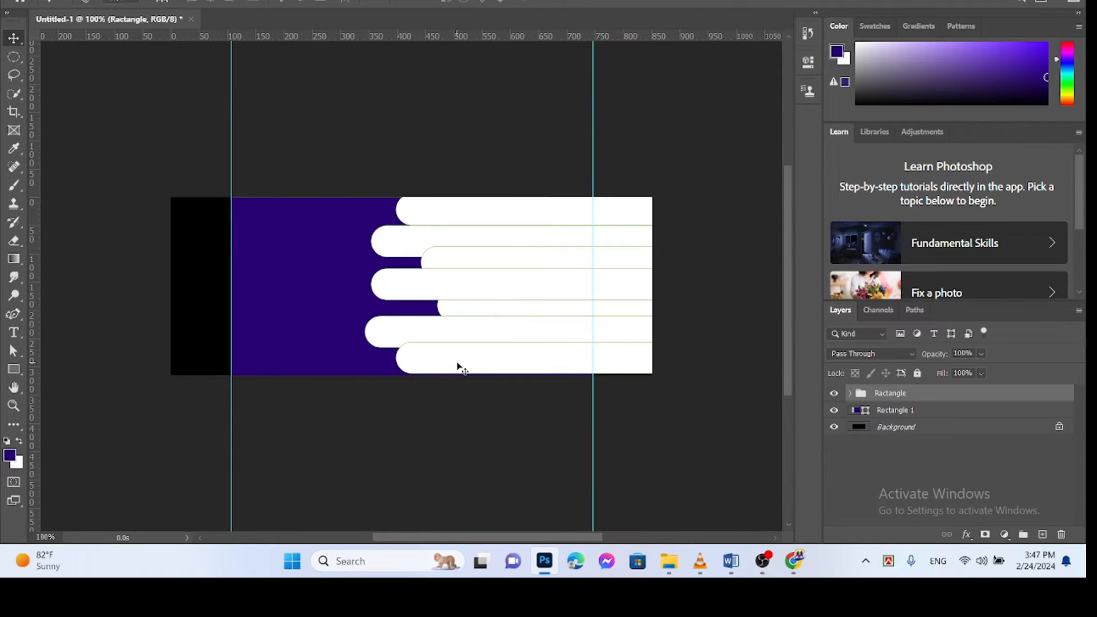
key("ctrl+t")
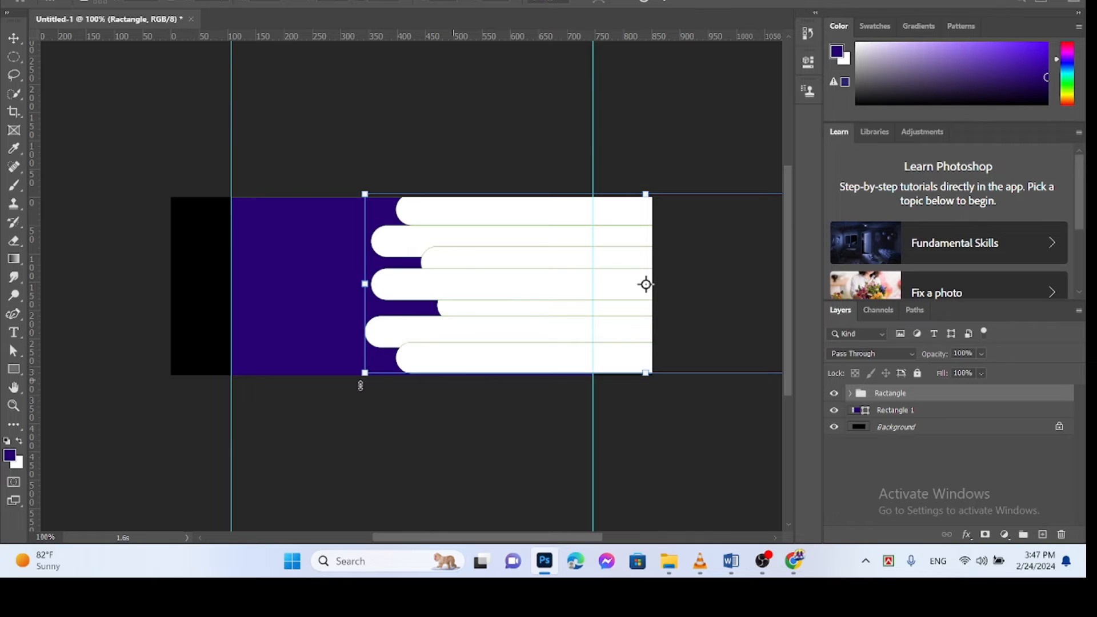
left_click_drag(364, 374, 383, 426)
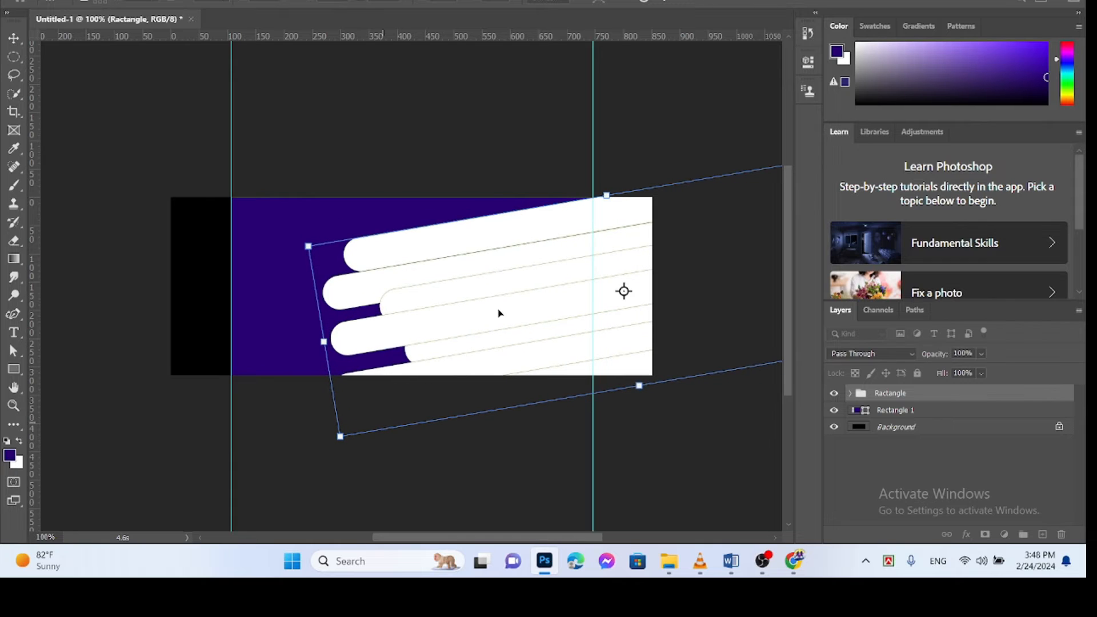
left_click_drag(499, 313, 552, 267)
left_click_drag(573, 270, 573, 270)
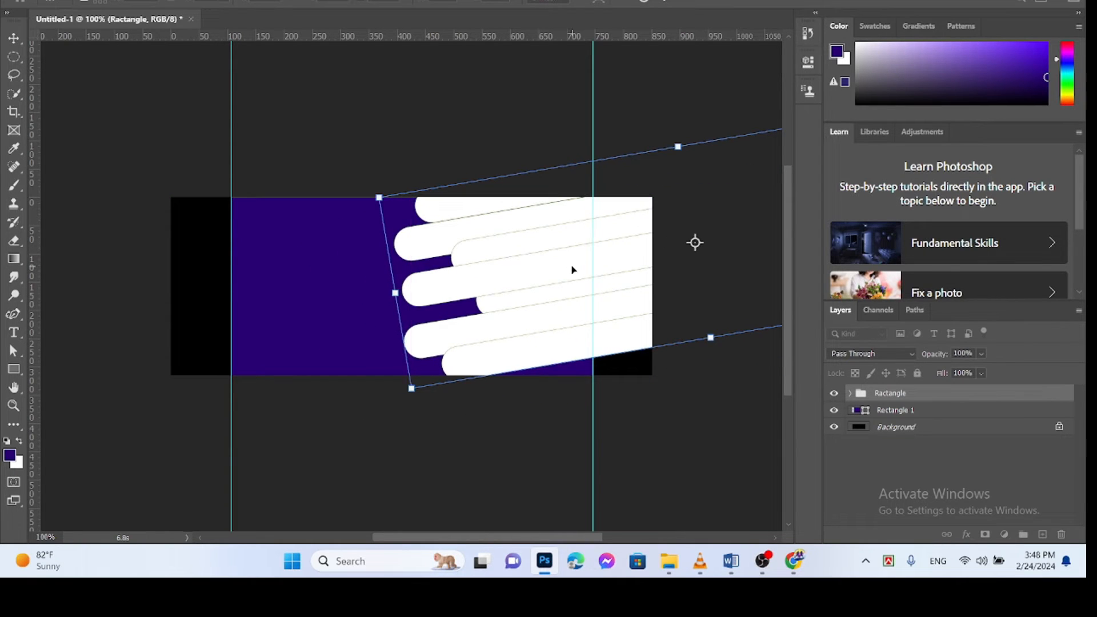
left_click_drag(527, 320, 550, 331)
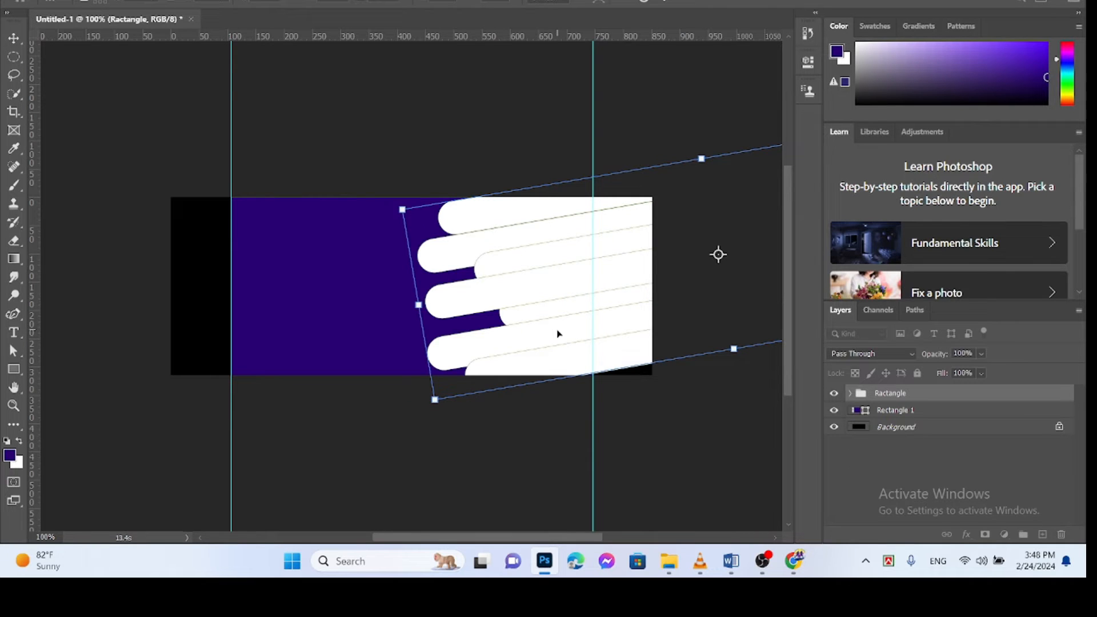
left_click_drag(565, 301, 526, 270)
left_click(667, 2)
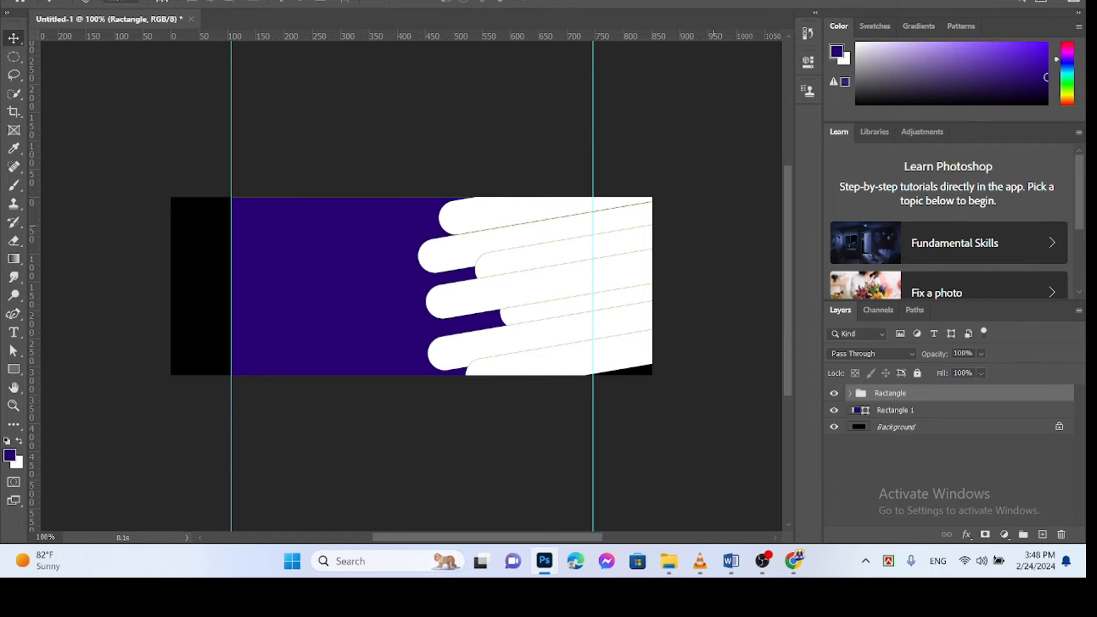
Step: Place the AB photo from the desktop's Facbook folder into the open Photoshop banner
key("super+d")
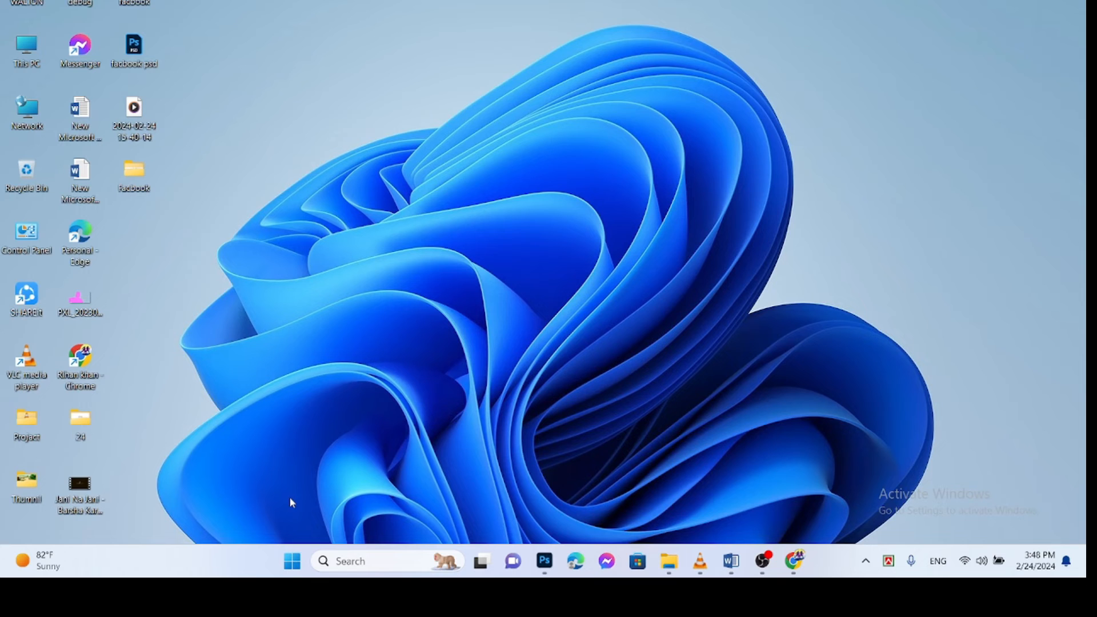
double_click(135, 174)
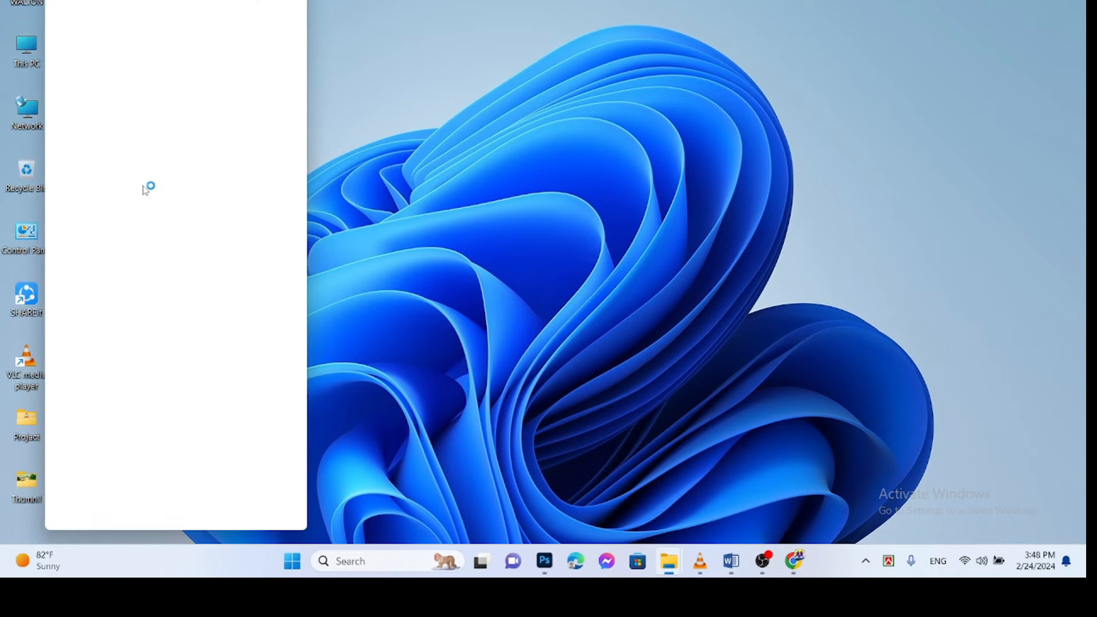
left_click_drag(213, 108, 505, 258)
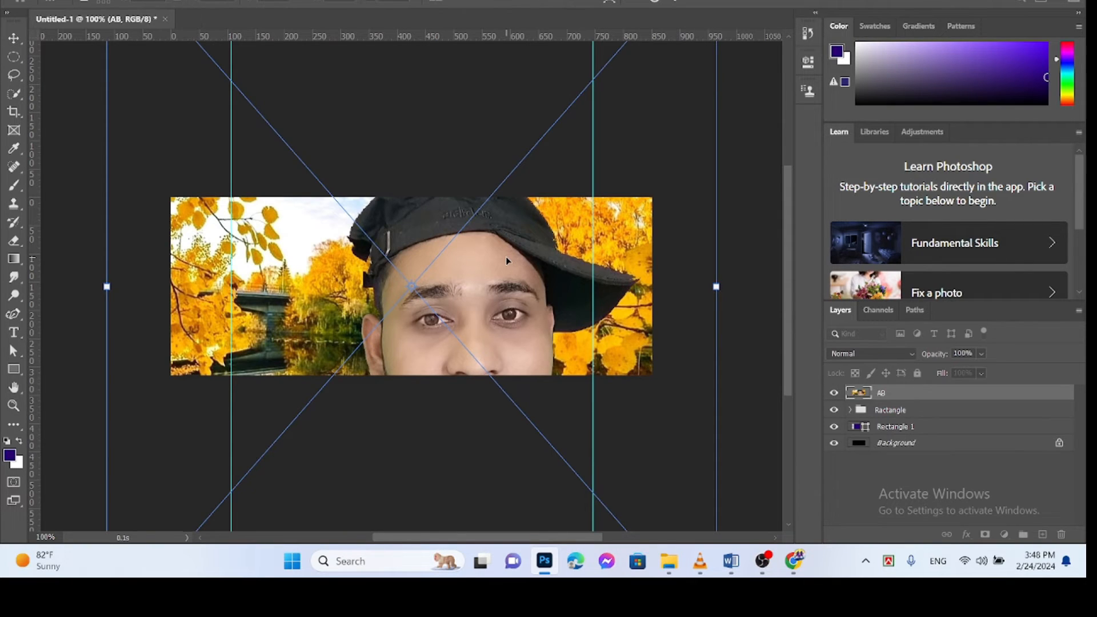
Step: Scale the placed AB photo down proportionally to about 375 px wide and position it over the slanted white bars
key("ctrl+minus")
key("ctrl+minus")
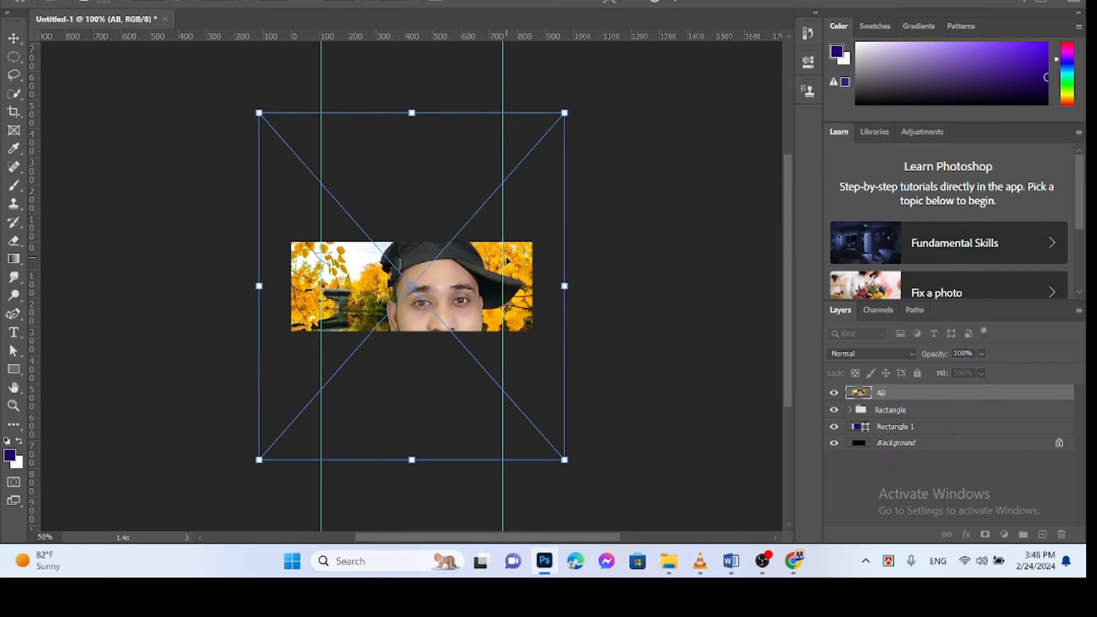
key("ctrl+minus")
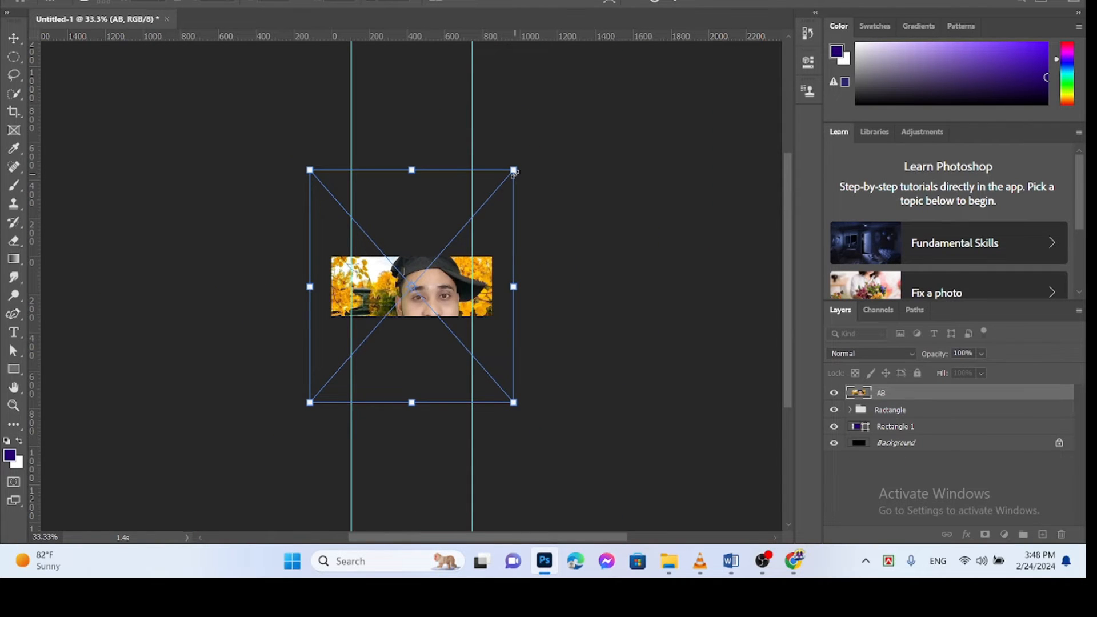
left_click_drag(513, 171, 453, 238)
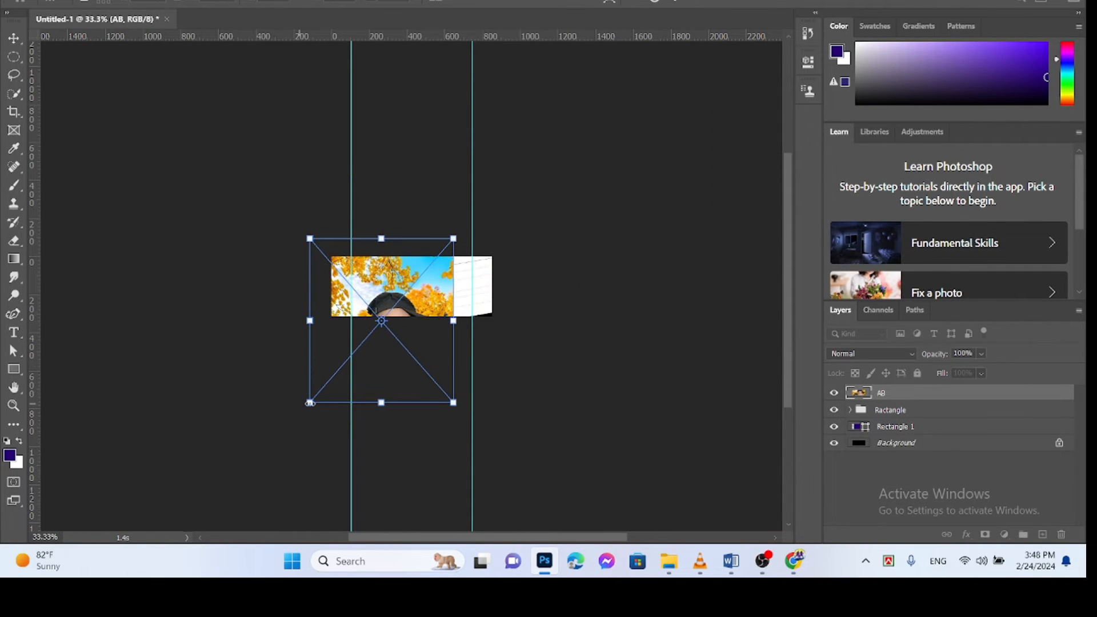
left_click_drag(310, 402, 390, 326)
key("ctrl+bracketleft")
key("ctrl+0")
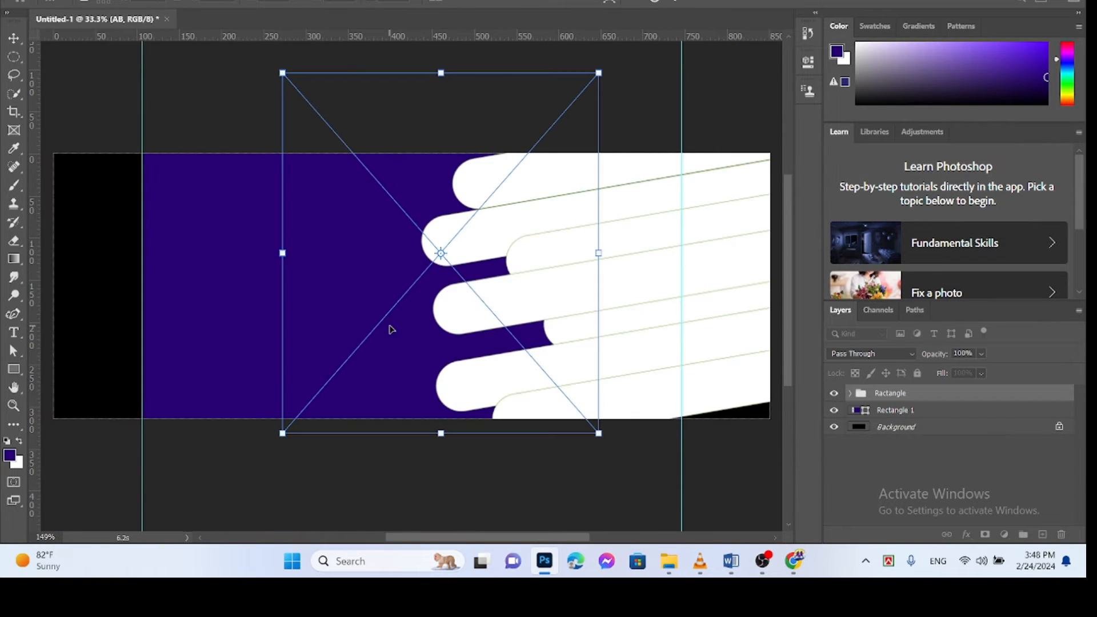
key("ctrl+z")
left_click_drag(486, 251, 684, 268)
left_click_drag(636, 223, 552, 219)
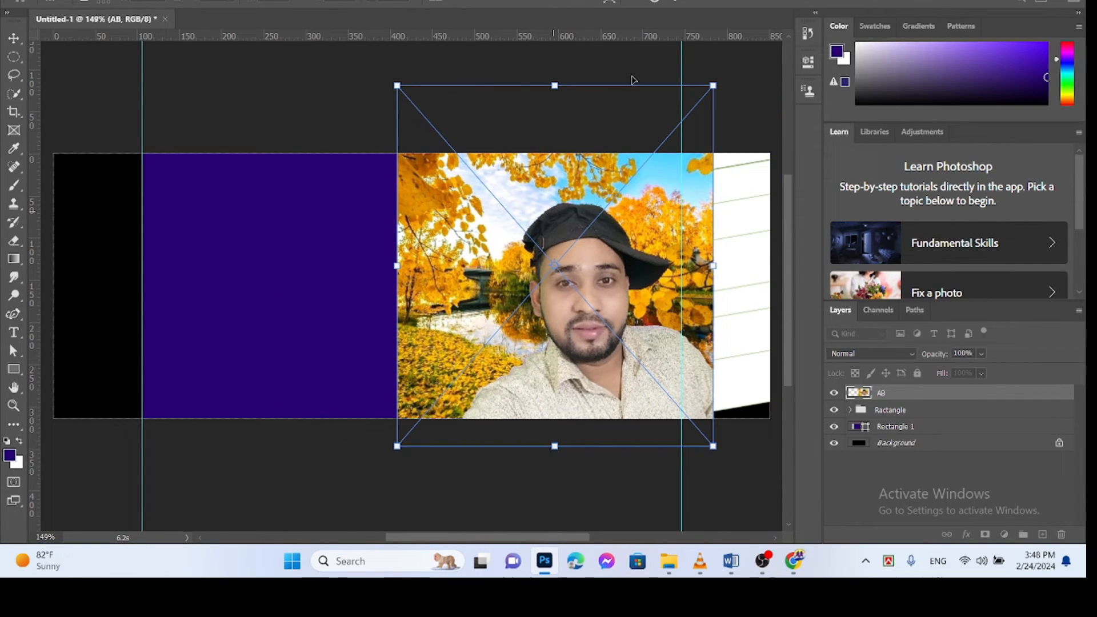
left_click(678, 1)
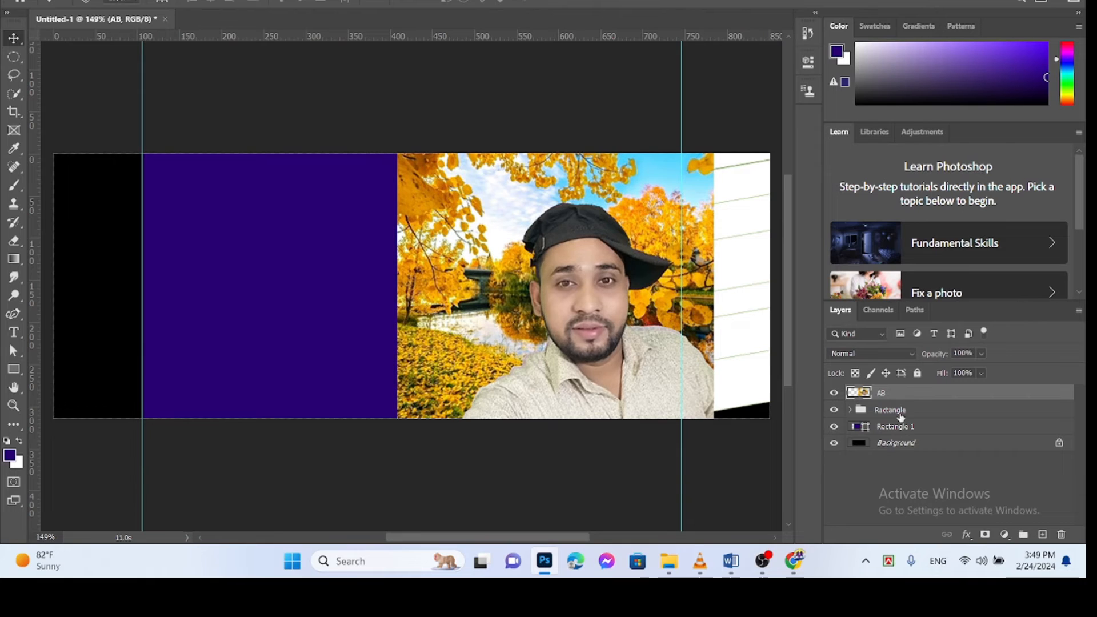
Step: Clip the AB photo to the Ractangle group with a clipping mask, and scale the bar group down slightly
right_click(879, 396)
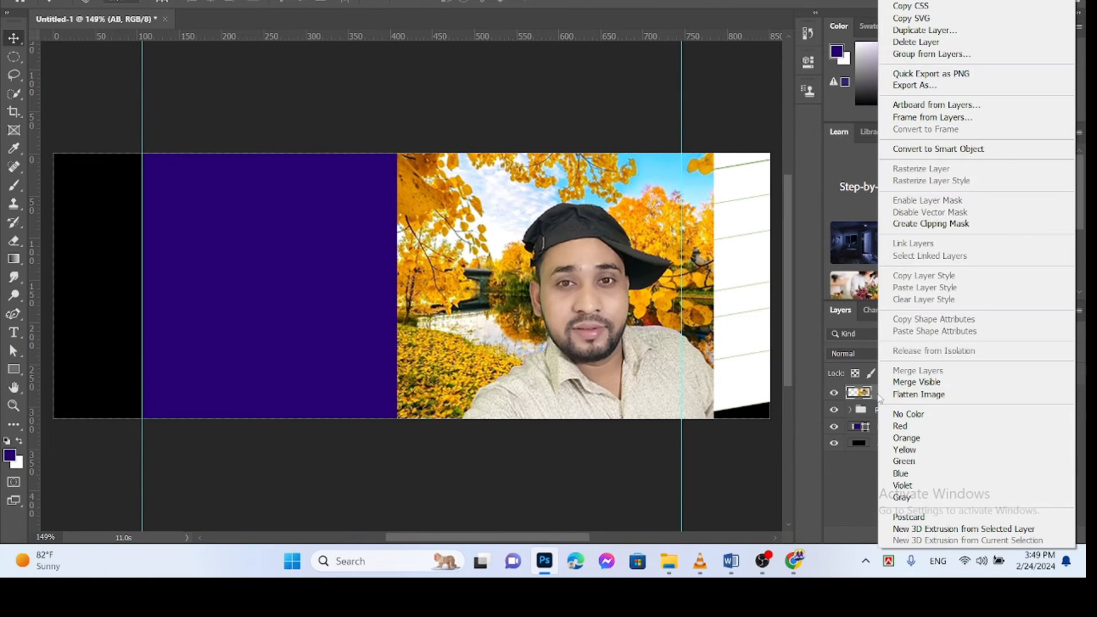
left_click(930, 224)
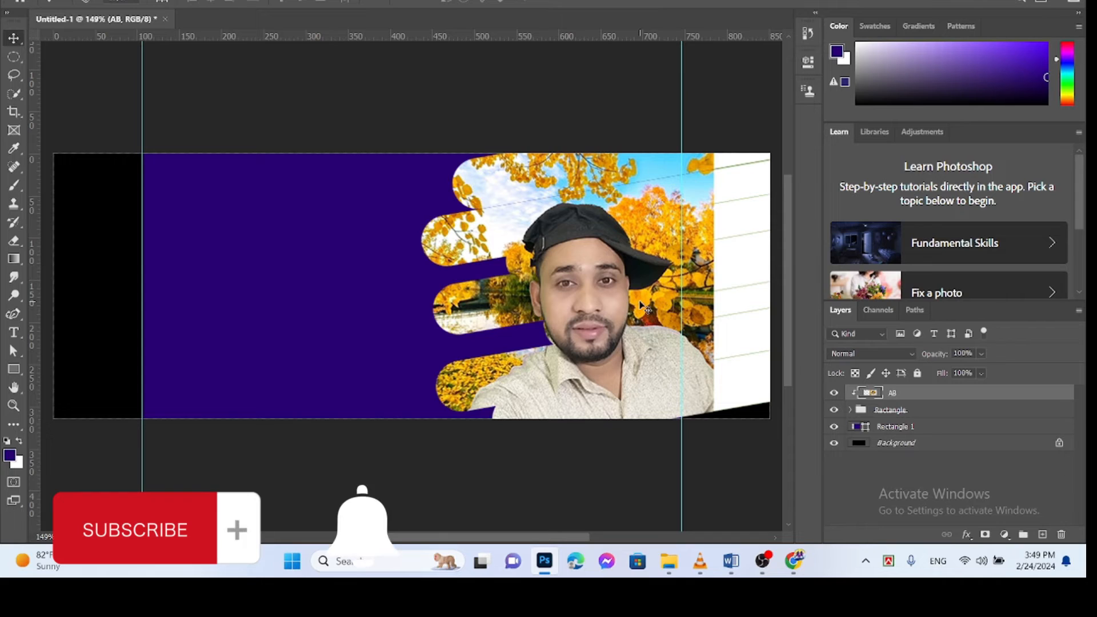
left_click(889, 411)
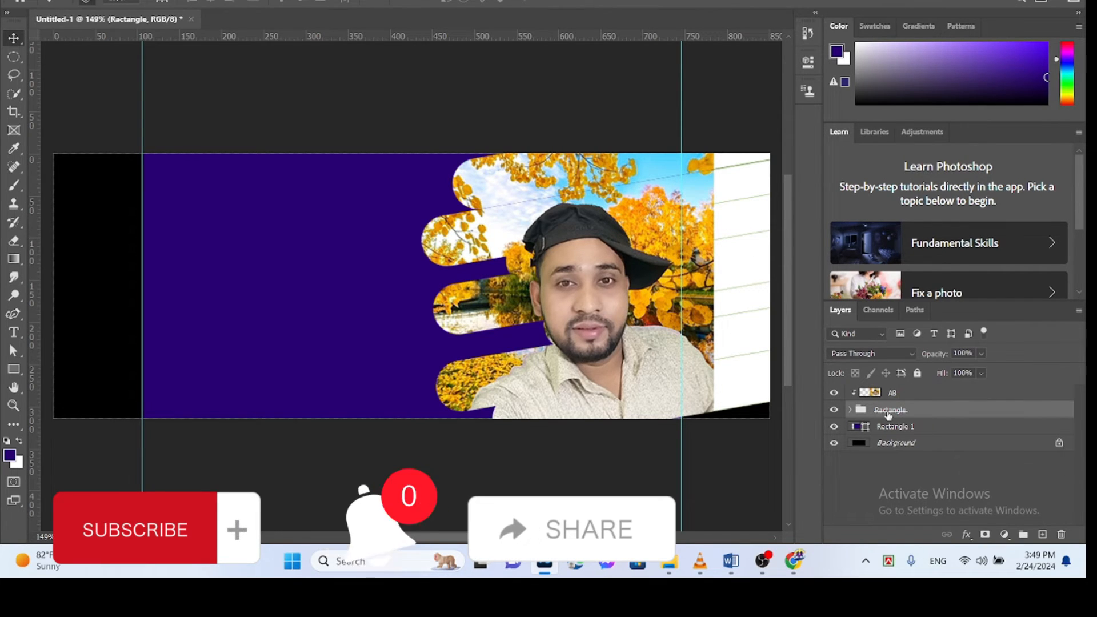
key("ctrl+t")
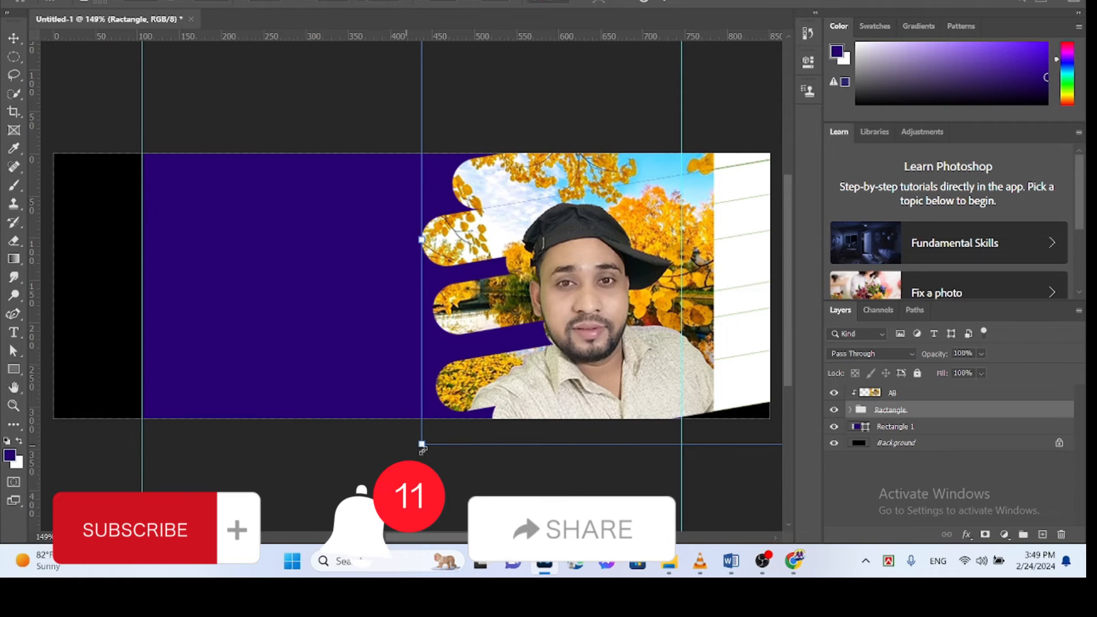
left_click_drag(422, 443, 459, 428)
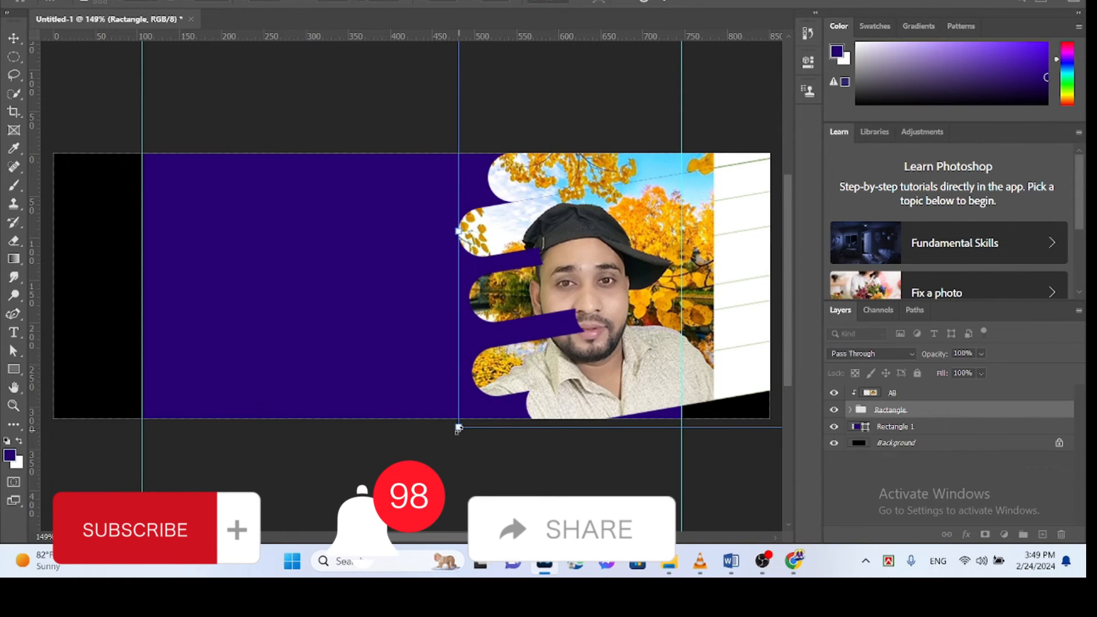
Step: Shift the Rectangle 2 copy 3 bar to the left, and duplicate Rectangle 2 copy 5 slightly lower to cover the banner's lower right corner
left_click(850, 410)
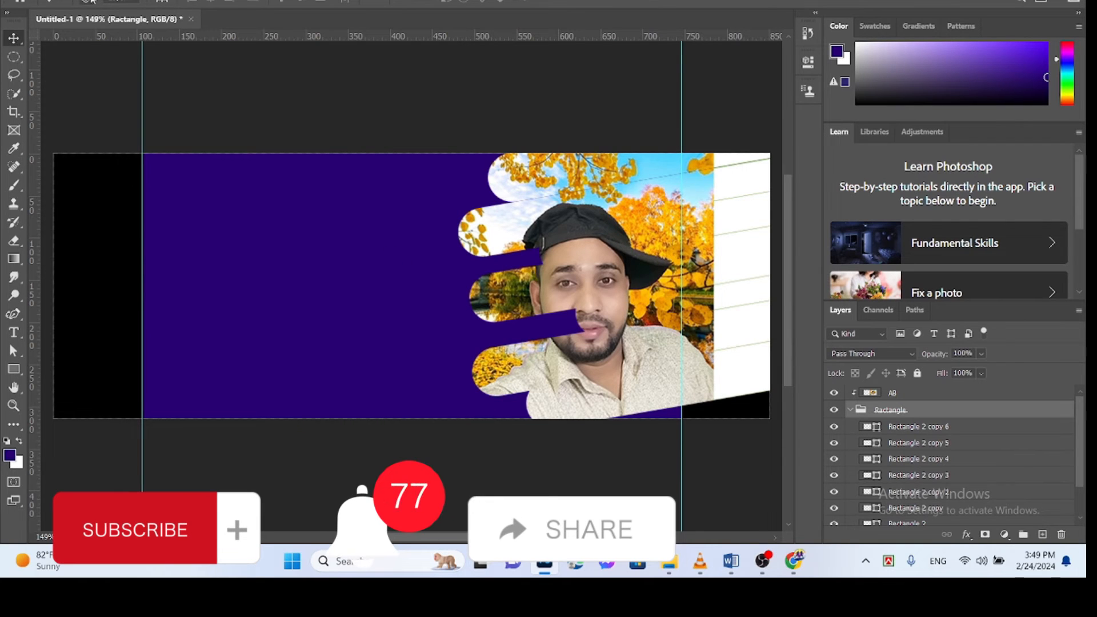
left_click_drag(745, 301, 694, 314)
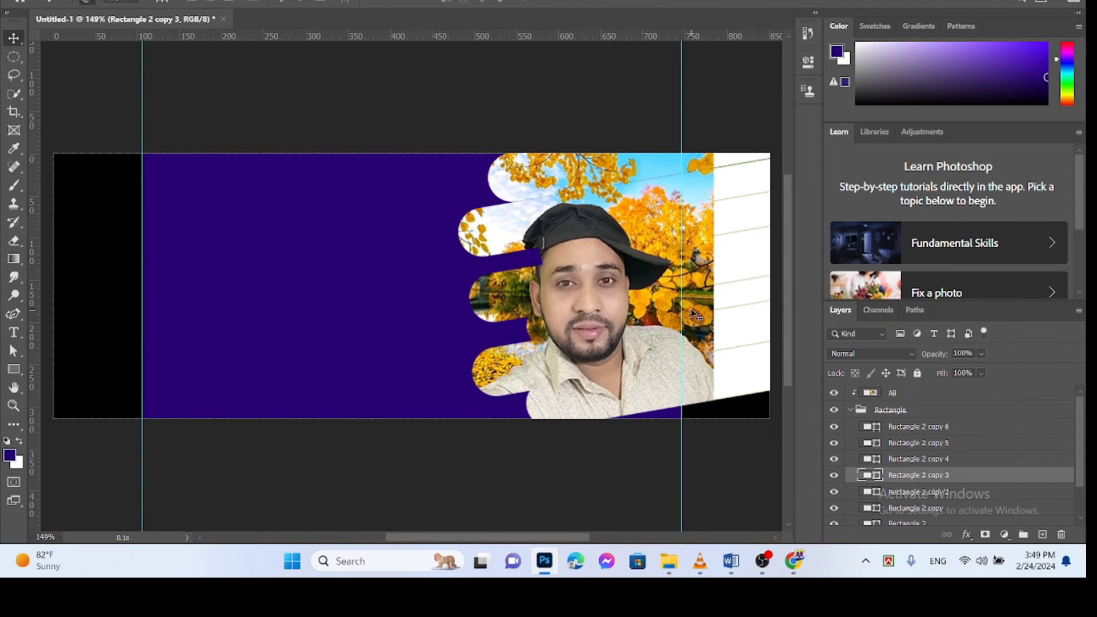
left_click(760, 384)
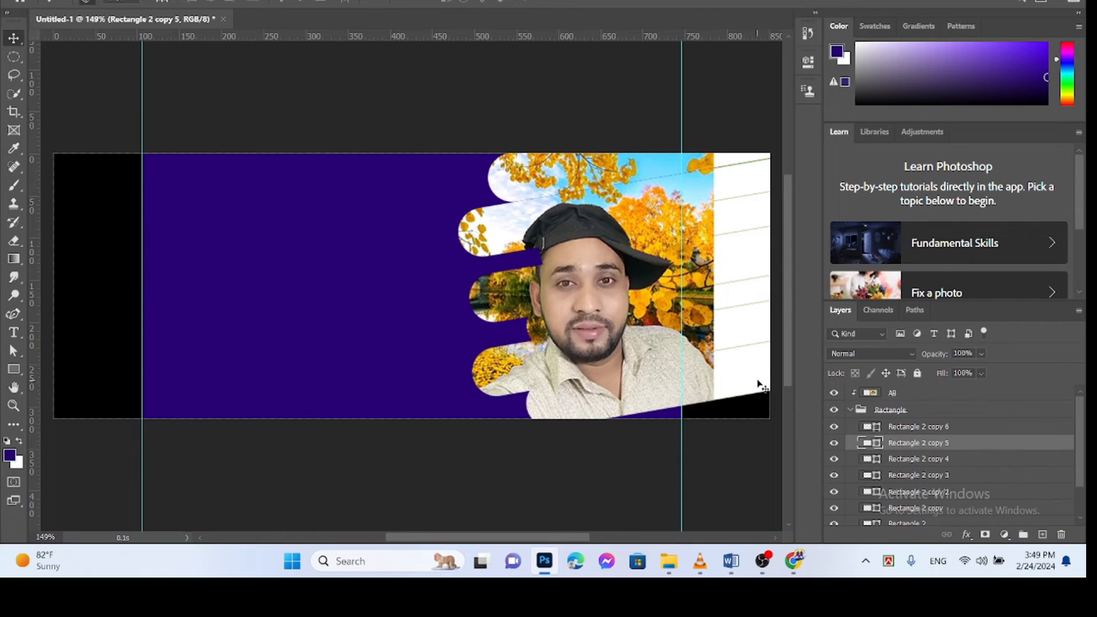
left_click_drag(758, 381, 765, 399)
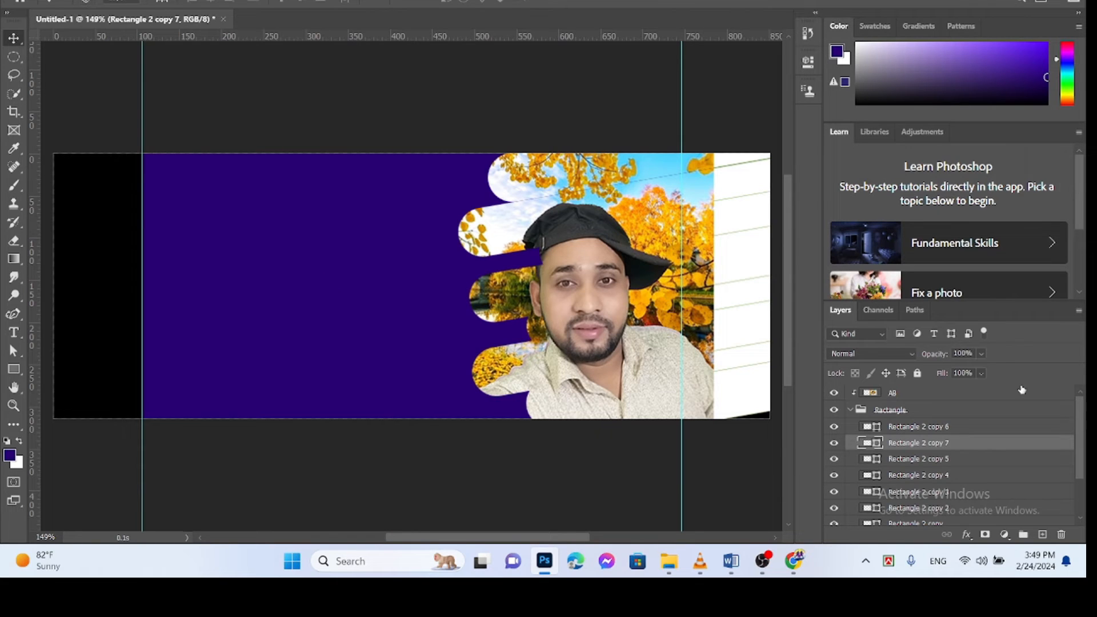
left_click(850, 410)
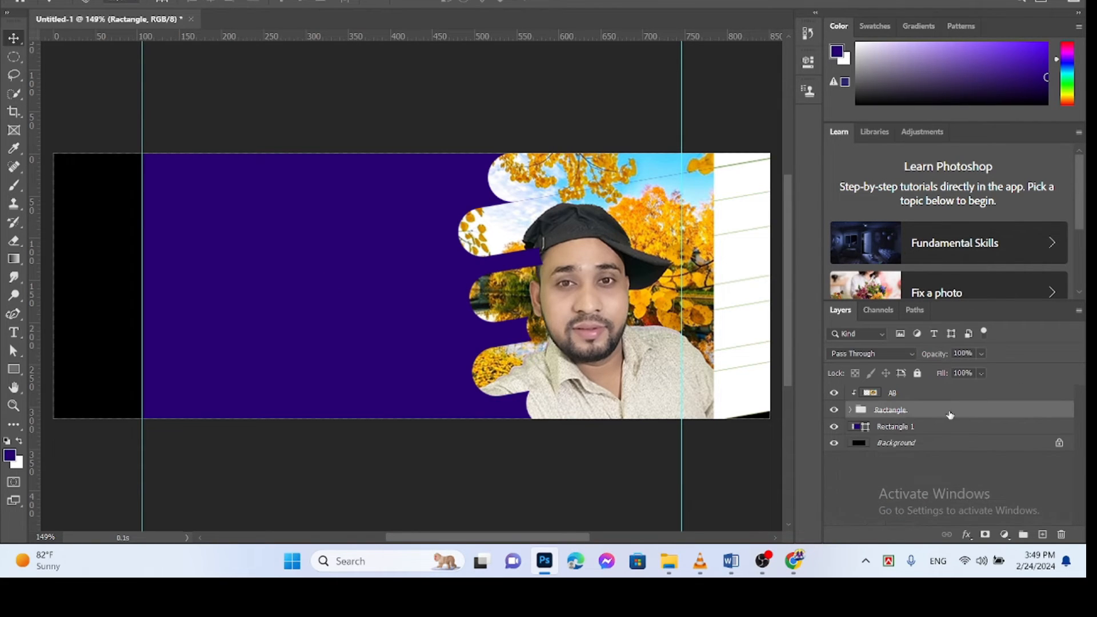
Step: Resize the Ractangle group slightly and shift it left so its rounded ends frame more of the photo beside the face
key("ctrl")
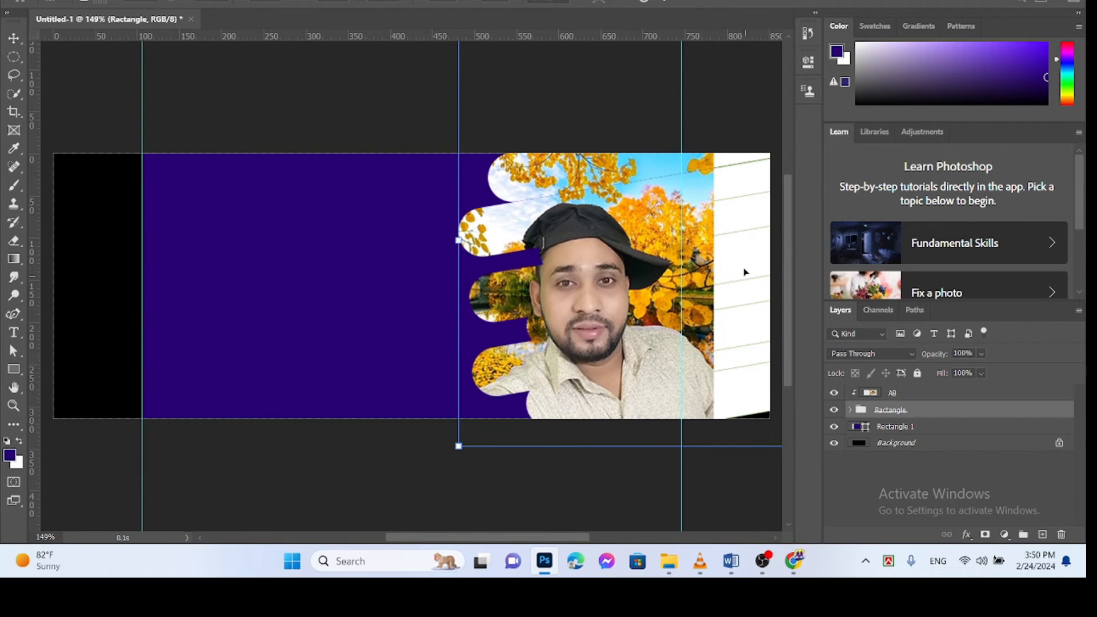
left_click_drag(744, 272, 735, 275)
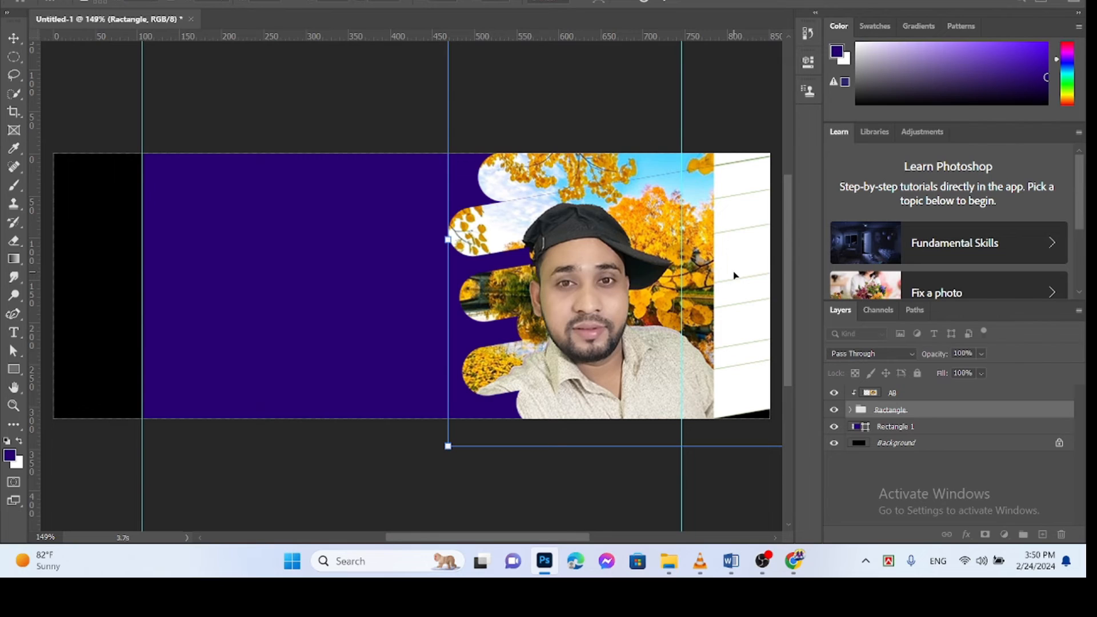
left_click_drag(446, 448, 471, 435)
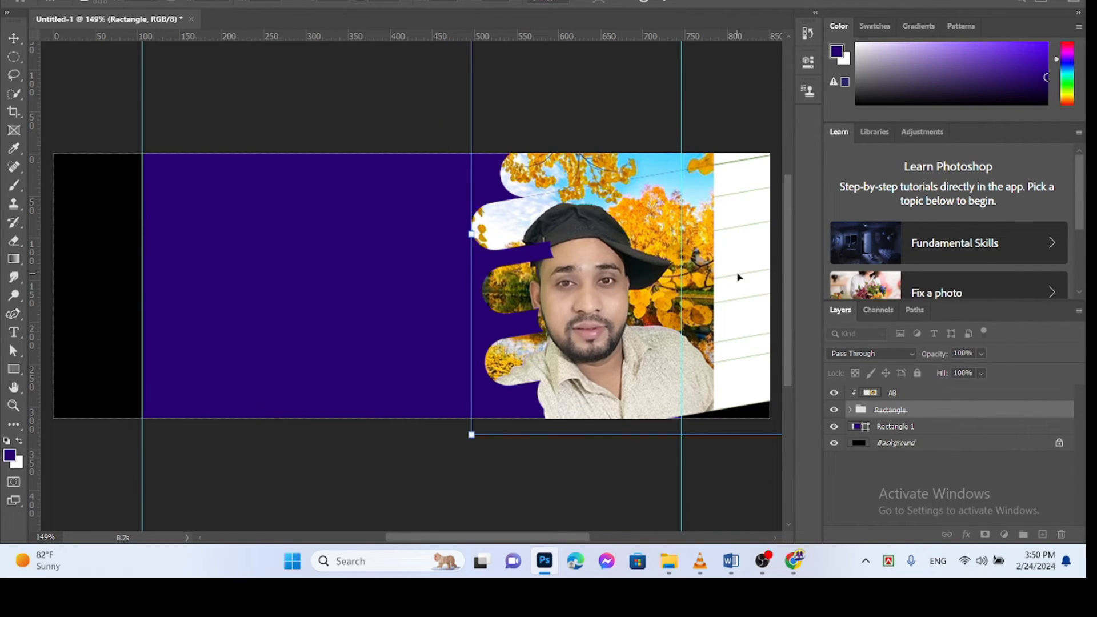
left_click_drag(737, 277, 705, 286)
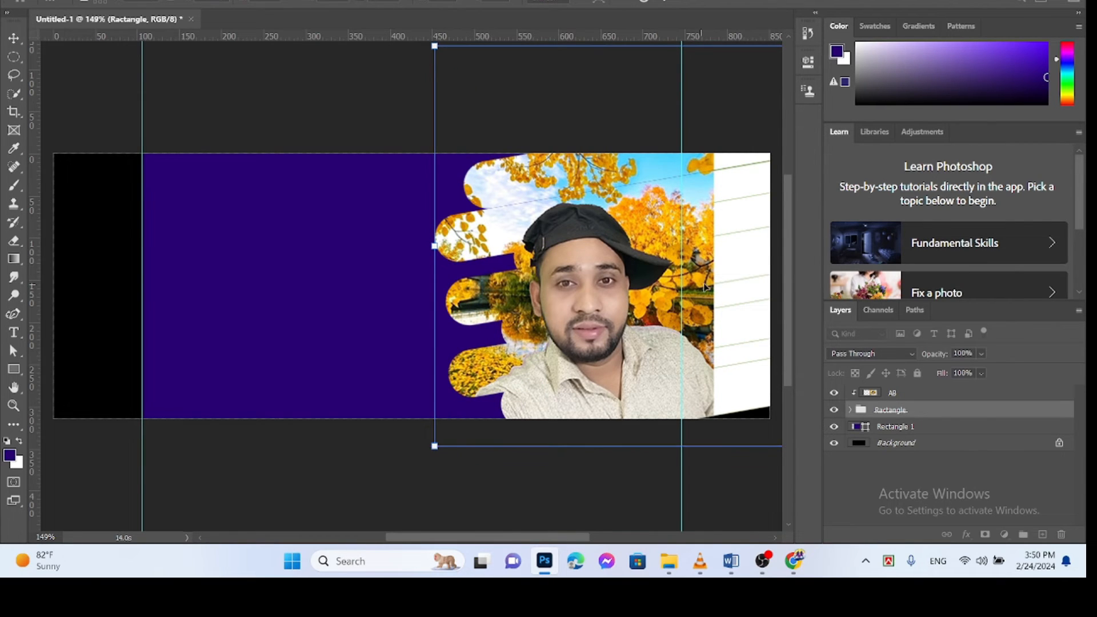
left_click_drag(752, 321, 757, 312)
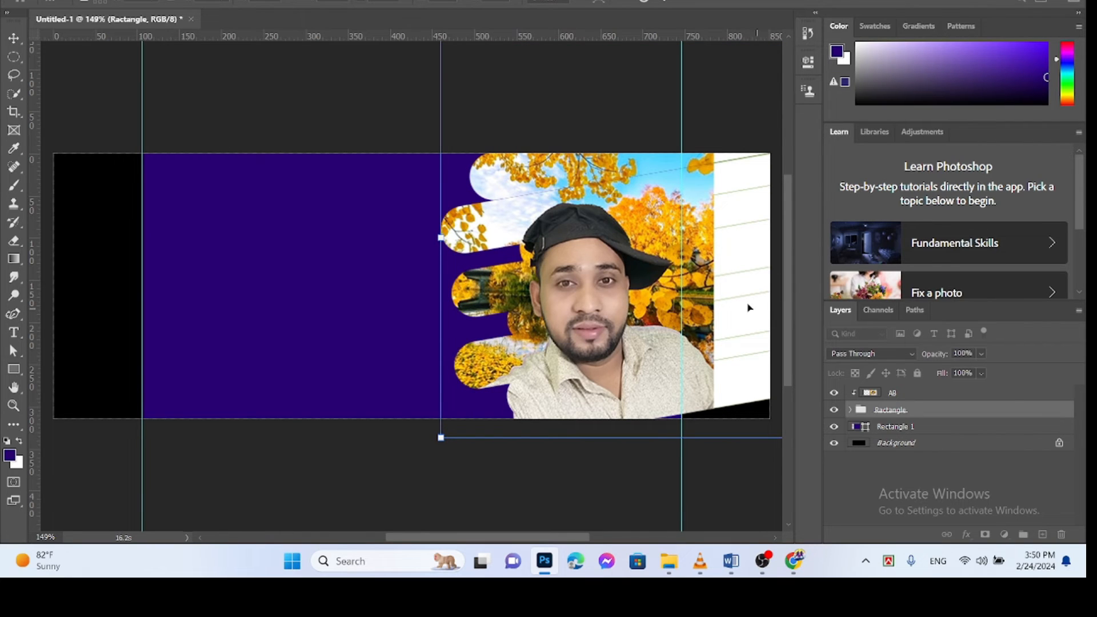
left_click_drag(440, 239, 451, 238)
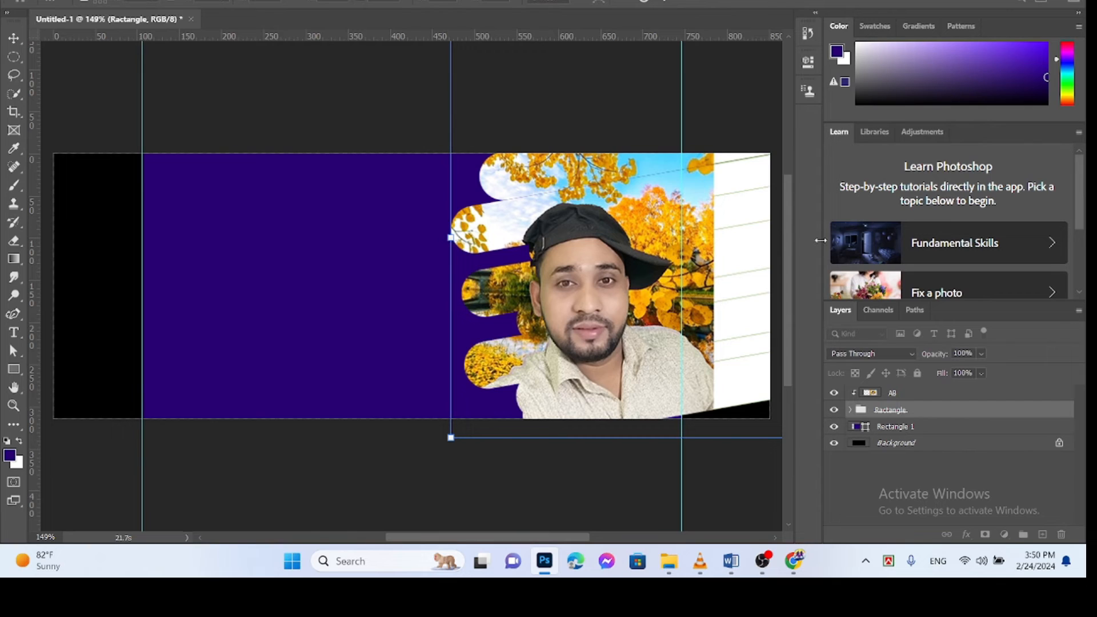
left_click_drag(751, 264, 729, 268)
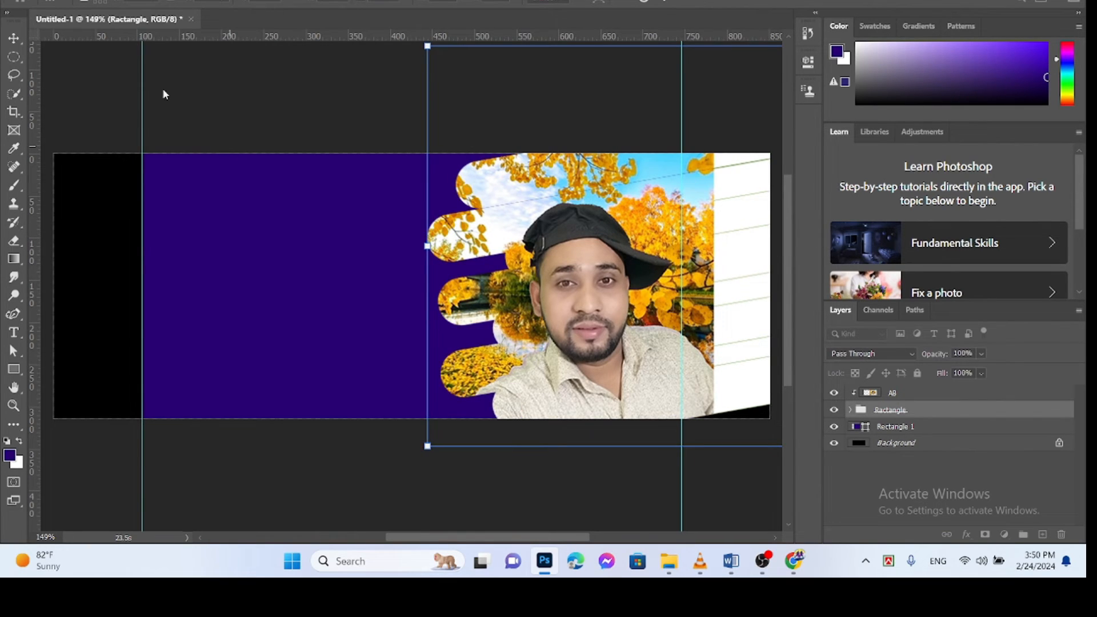
key("v")
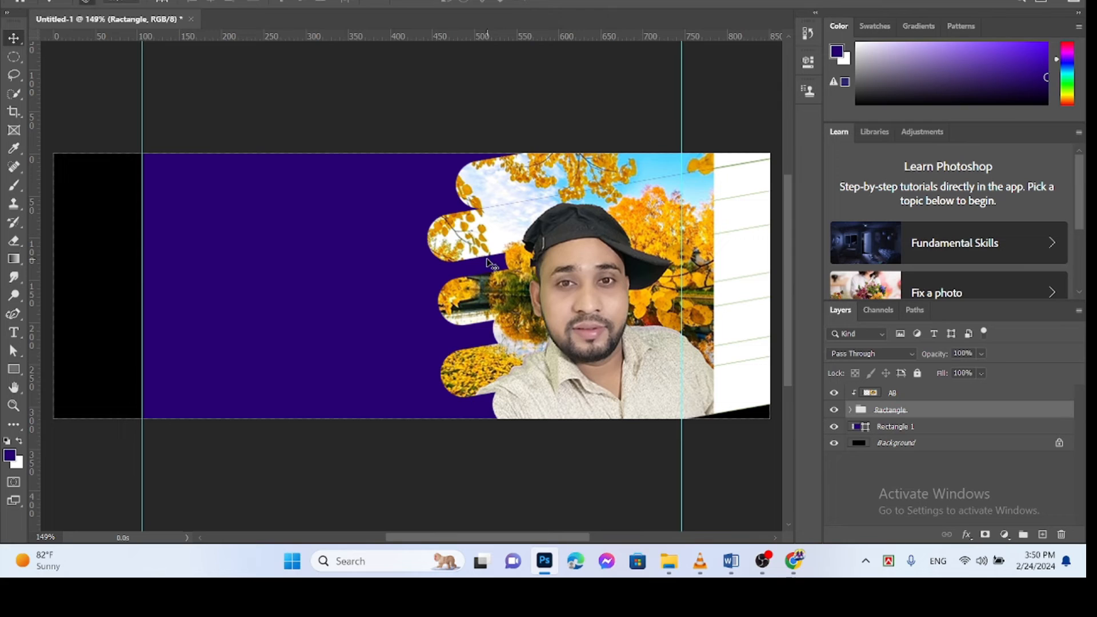
Step: Restagger the three uppermost bars: shift Rectangle 2 copy 2 left, and the top bar and Rectangle 2 copy right along their slope
left_click_drag(723, 230, 709, 229)
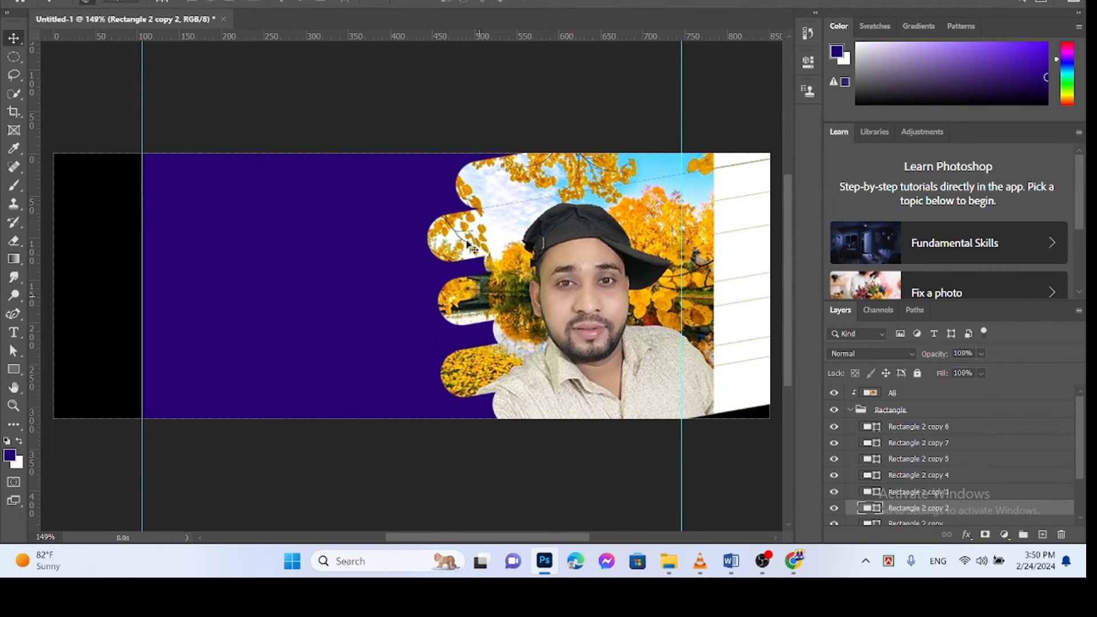
mouse_move(568, 164)
left_mouse_down()
mouse_move(578, 179)
mouse_move(573, 162)
left_mouse_up()
left_click_drag(468, 233, 491, 222)
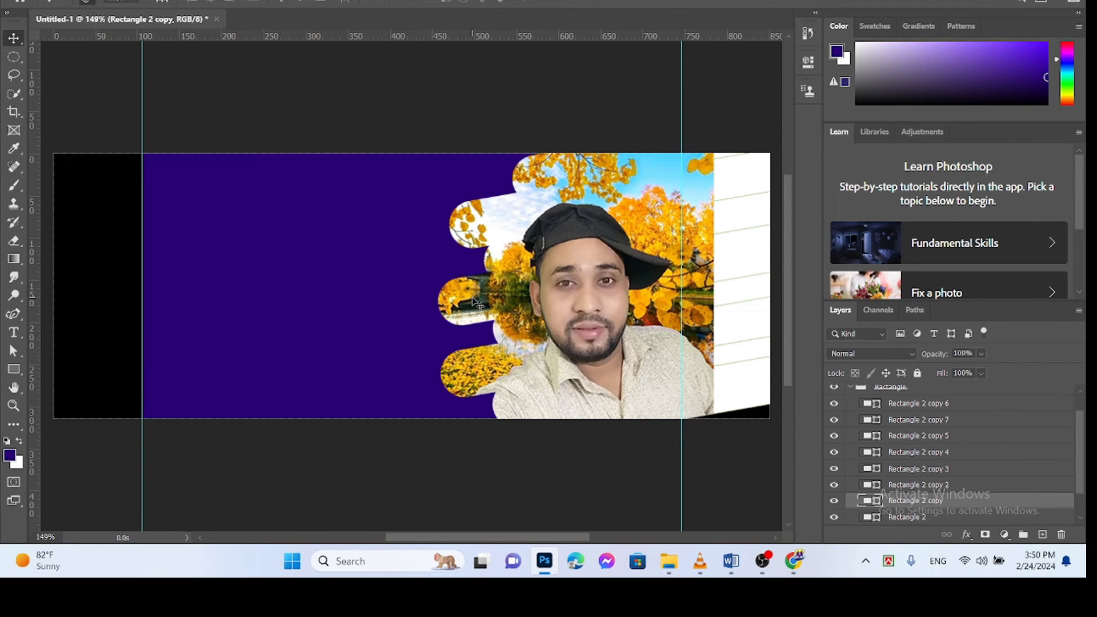
Step: Nudge the AB photo slightly to the right within the clipped bars, and collapse the Ractangle group
left_click_drag(474, 298, 476, 299)
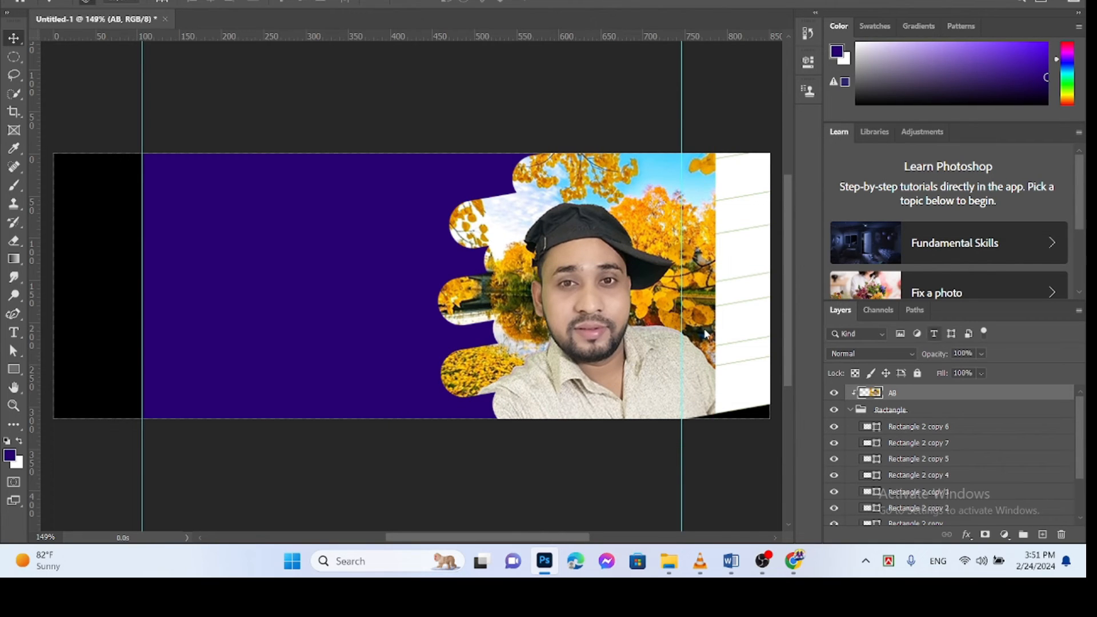
left_click(850, 410)
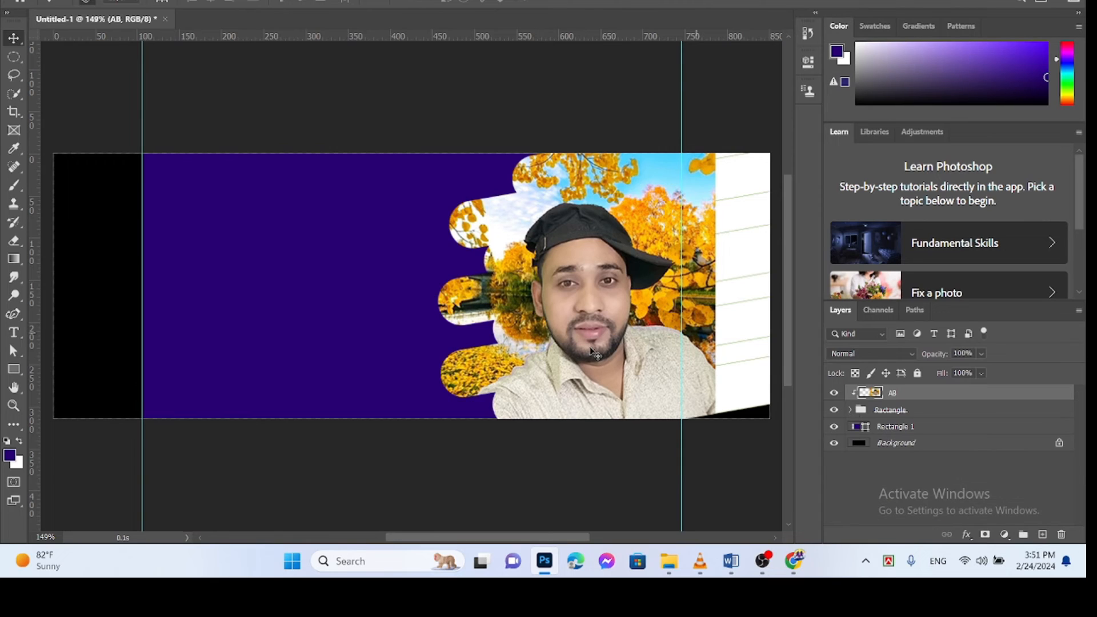
left_click(742, 330, "ctrl")
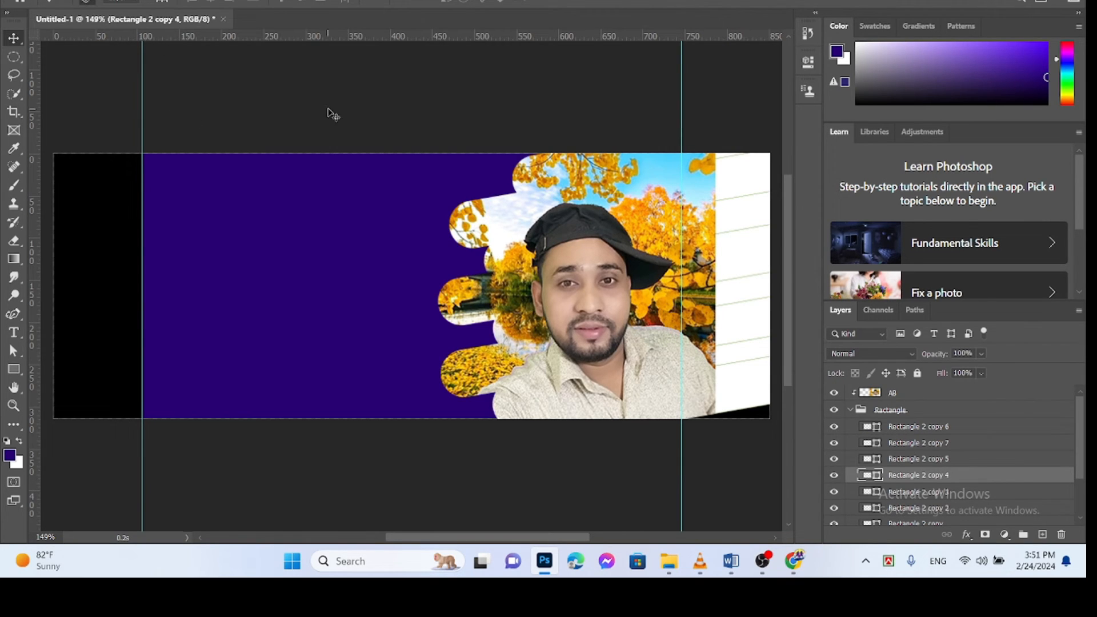
left_click(746, 252, "ctrl")
left_click(749, 217, "ctrl")
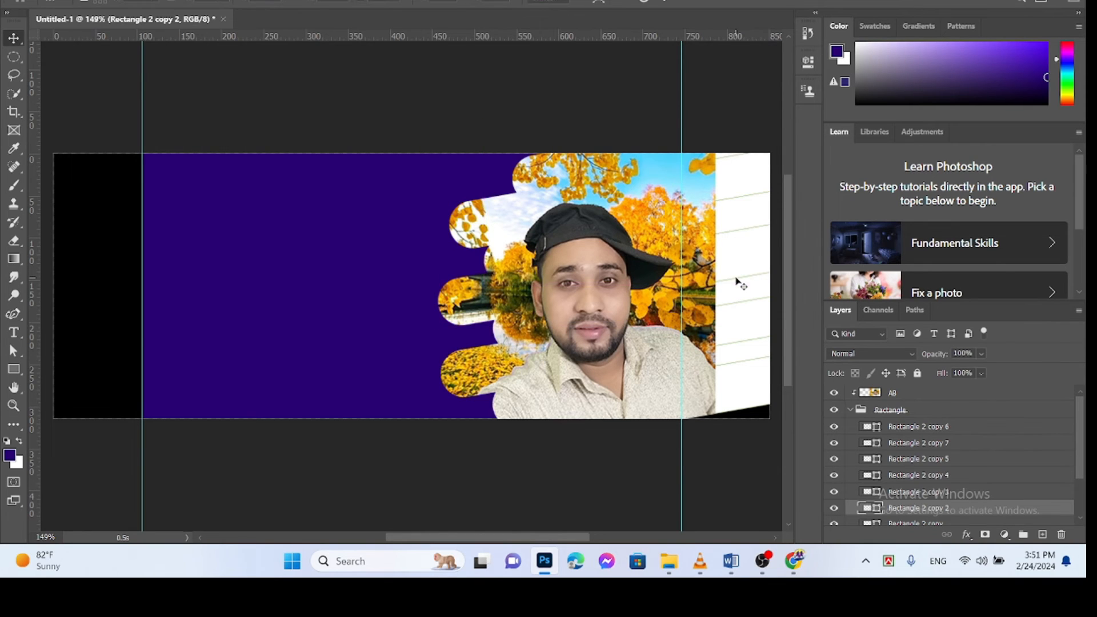
key("ctrl+t")
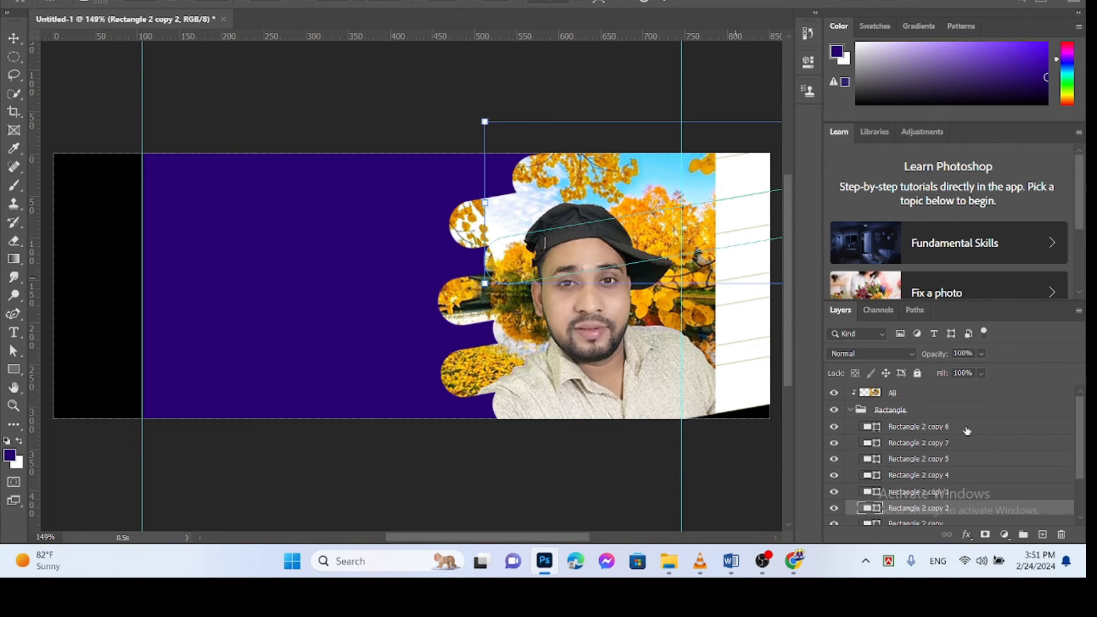
Step: Scale the Ractangle group down slightly so its rounded ends sit closer to the face, and shift it down to cover the lower edge
left_click(850, 410)
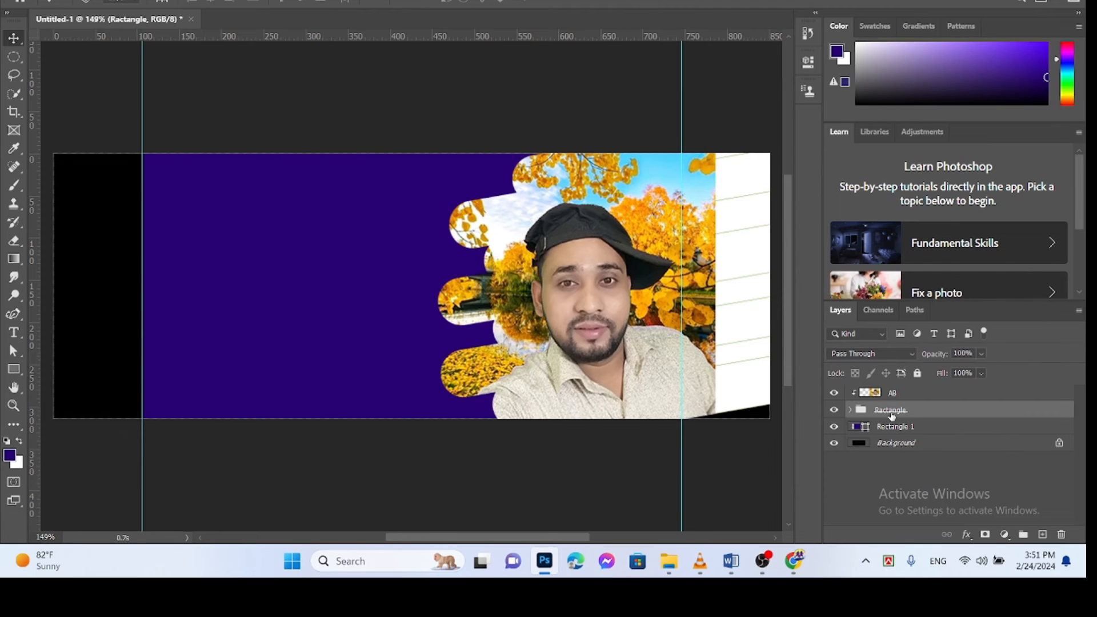
key("ctrl+t")
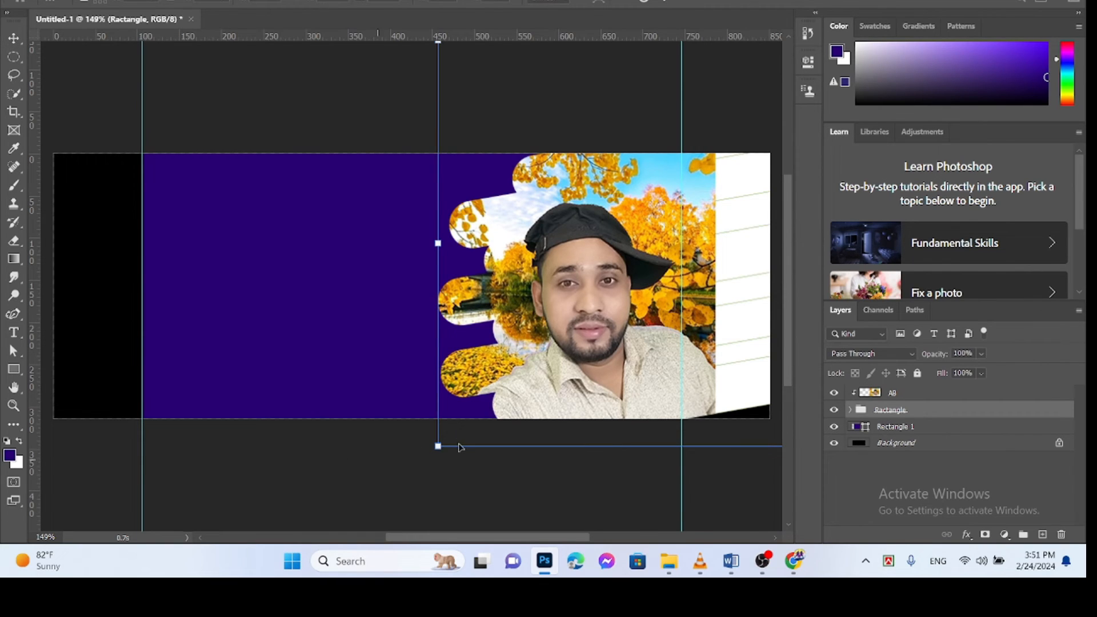
left_click_drag(433, 446, 460, 440)
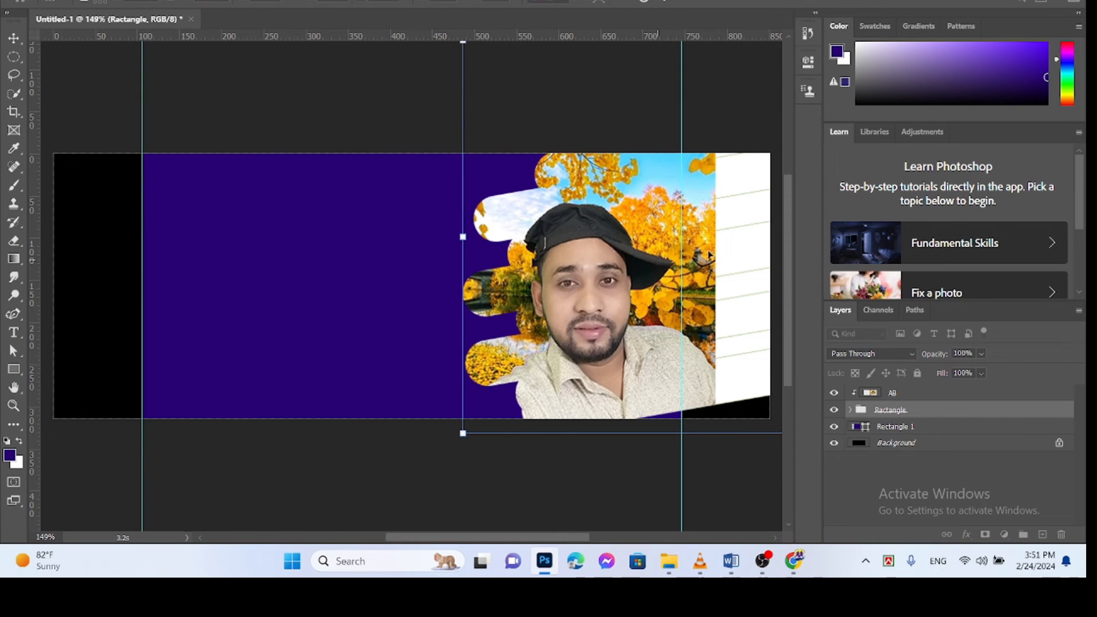
left_click_drag(744, 178, 744, 187)
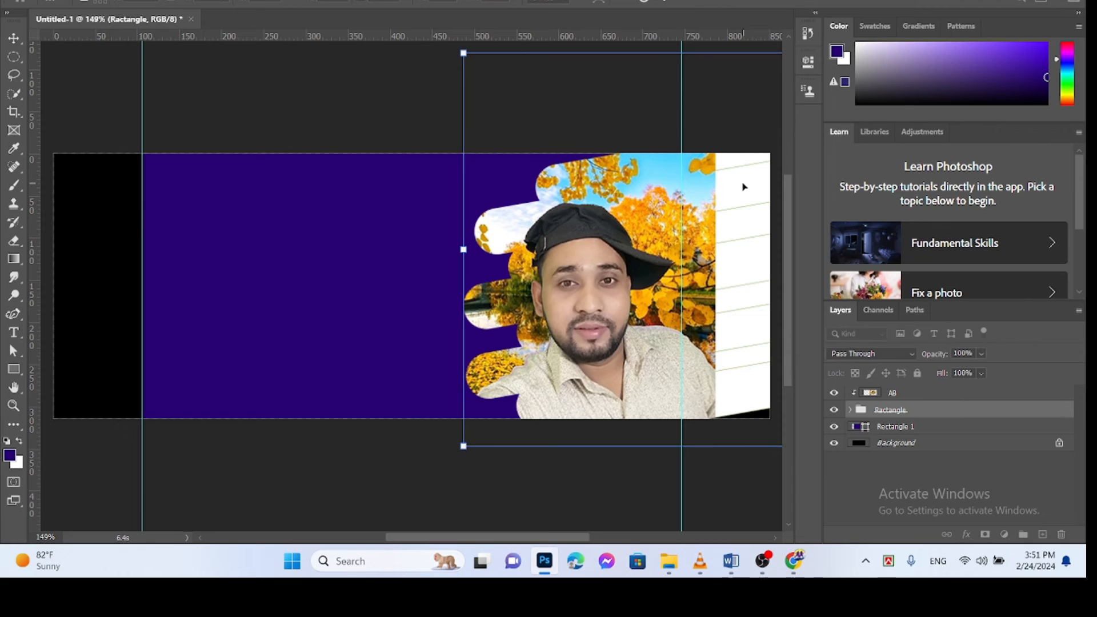
left_click(665, 4)
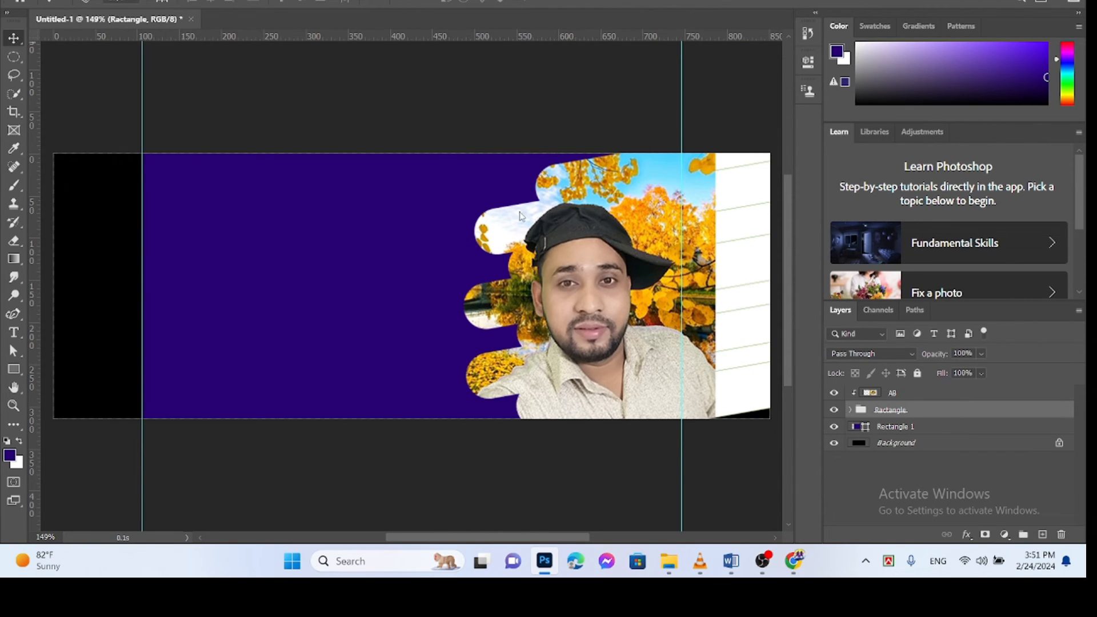
Step: Draw a black-filled rectangle about 97 px wide and 331 px high over the banner's left margin, just short of the left guide
left_click(14, 371)
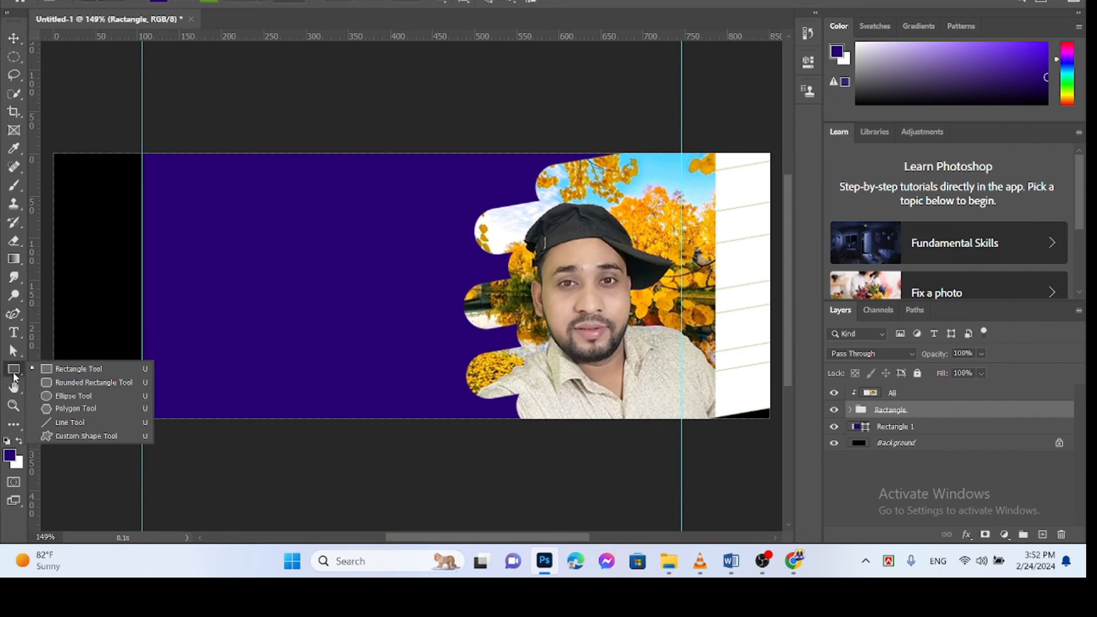
left_click(156, 2)
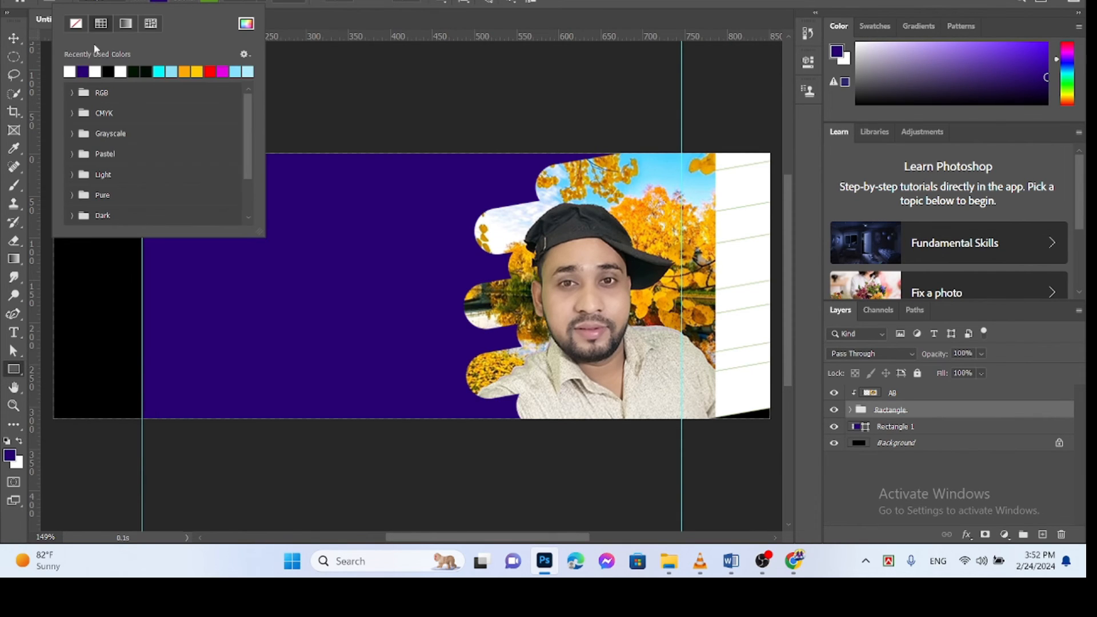
left_click(110, 75)
left_click(210, 2)
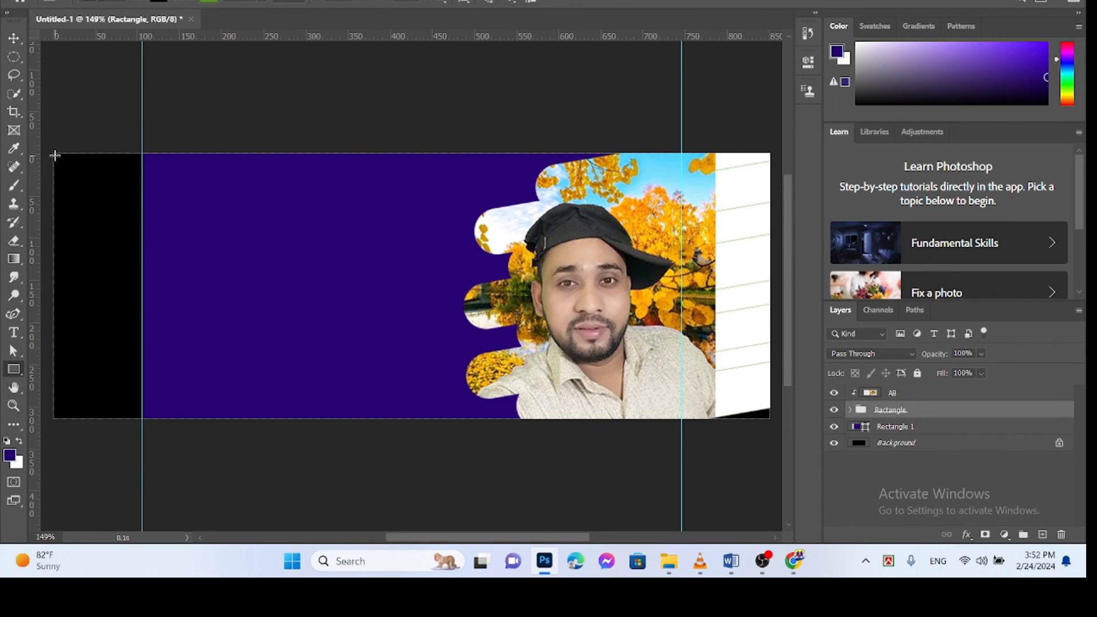
left_click_drag(55, 155, 137, 434)
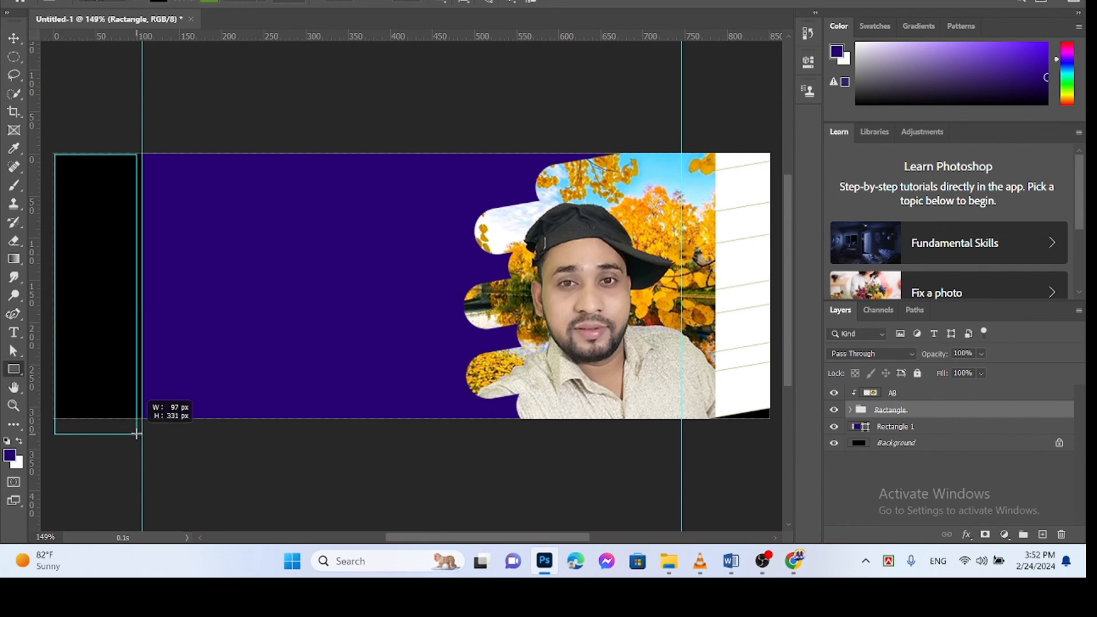